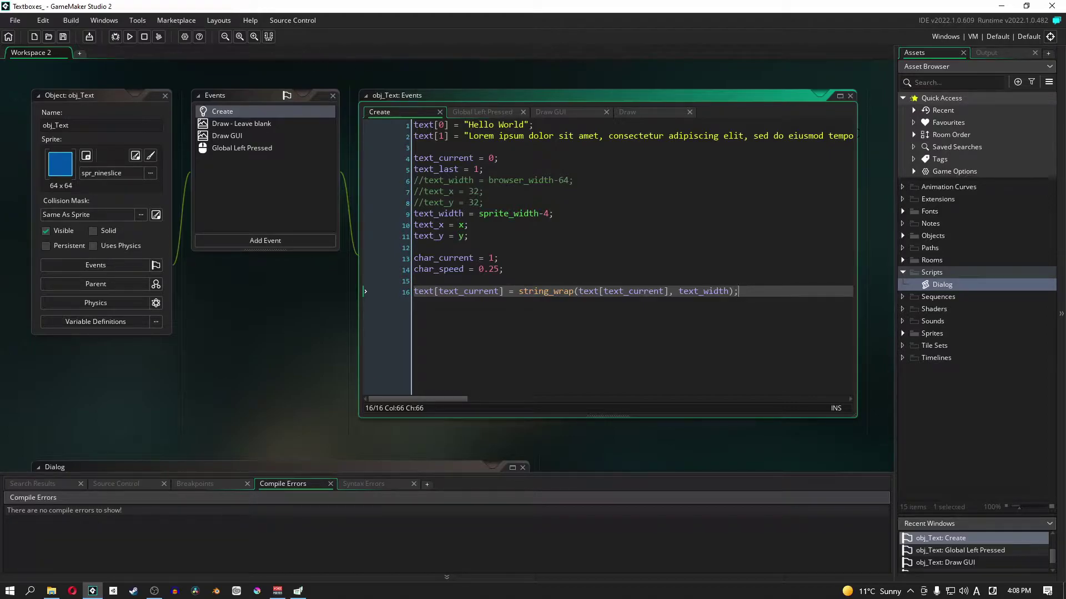
# Collapse the Quick Access shortcuts in the Asset Browser while viewing obj_Text's Create code.
pyautogui.click(902, 99)
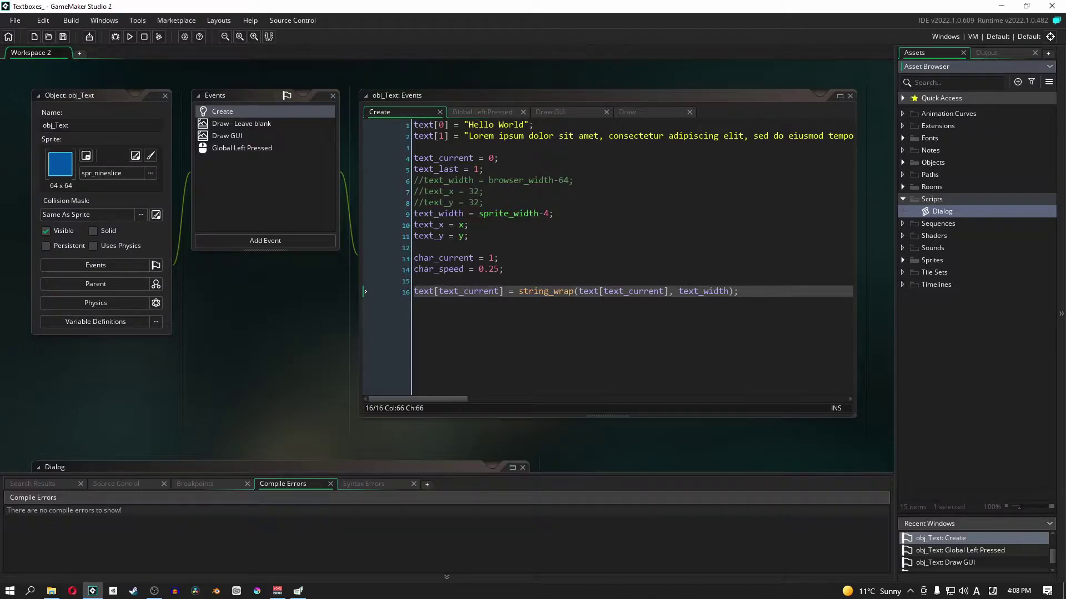
# Scroll back to obj_Text's Create code and bring up the Tools menu.
pyautogui.scroll(-5, 301, 362)
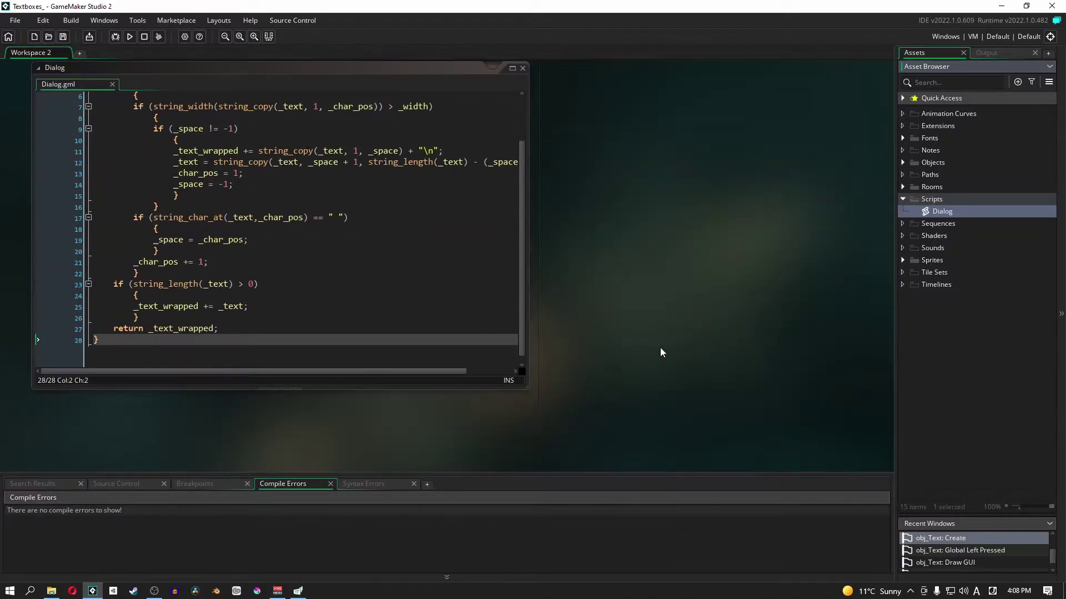
pyautogui.scroll(4, 635, 354)
pyautogui.scroll(1, 642, 392)
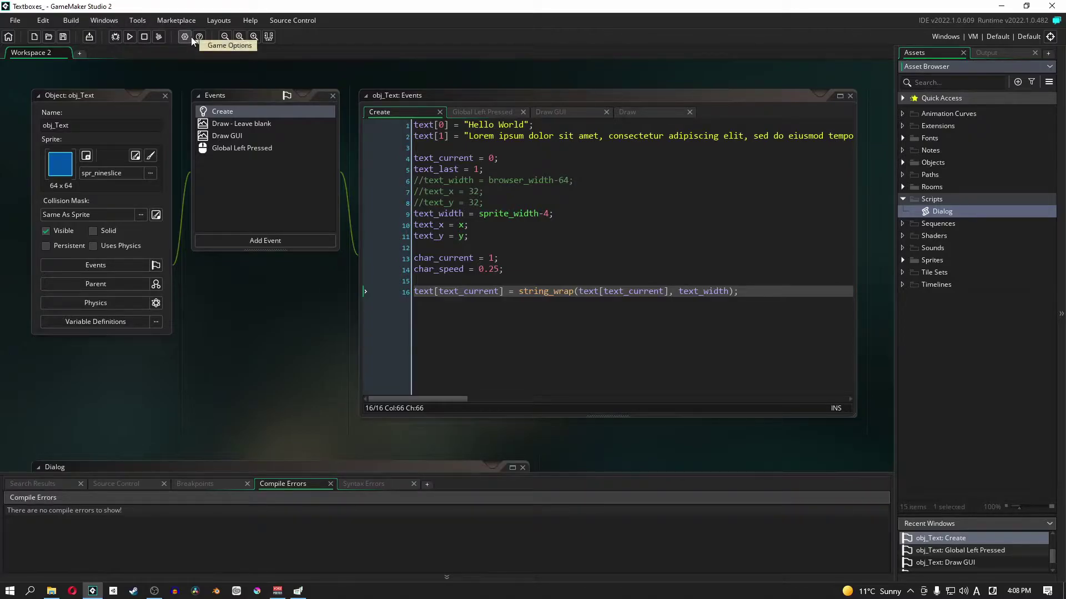
pyautogui.click(139, 21)
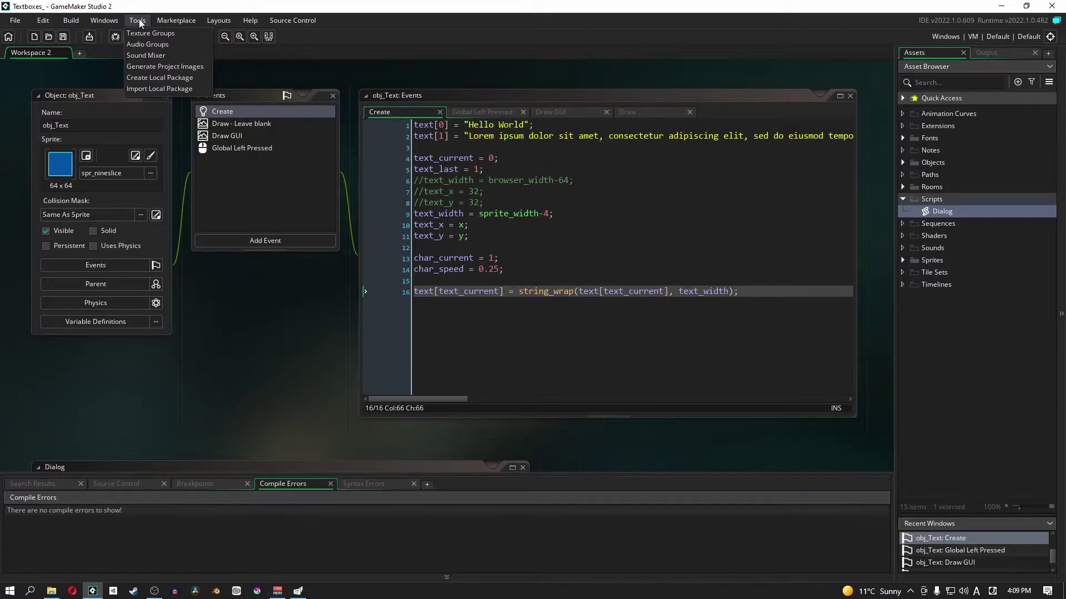
# Create a local package with publisher and display names, package ID TextBox and version 0.0.1.
pyautogui.click(143, 78)
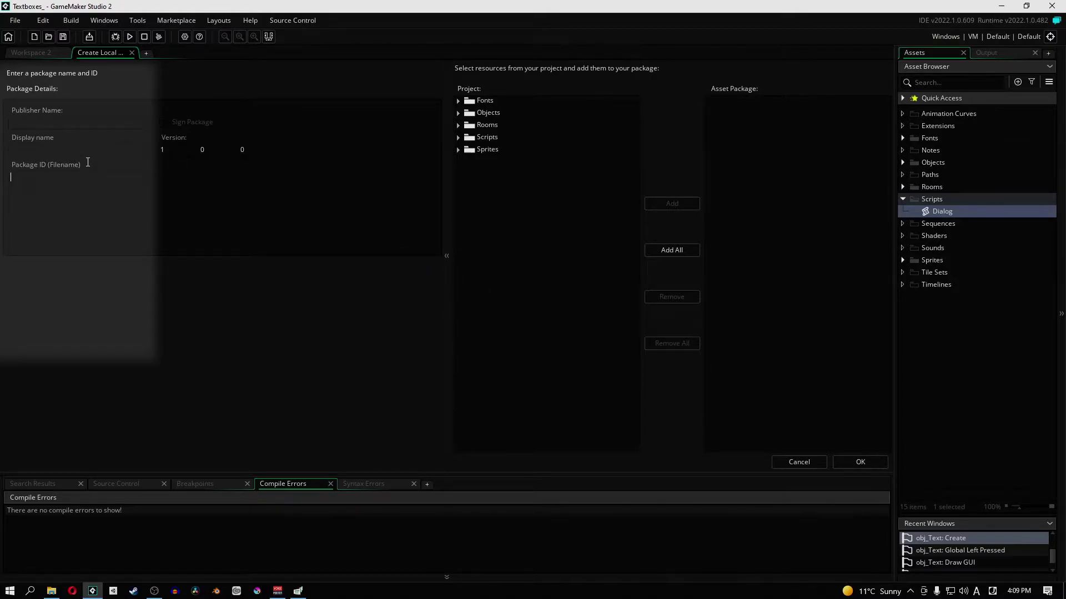
pyautogui.click(74, 123)
pyautogui.write('Blaze')
pyautogui.click(73, 151)
pyautogui.write('Blaze')
pyautogui.click(44, 176)
pyautogui.write('TextBox')
pyautogui.click(163, 149)
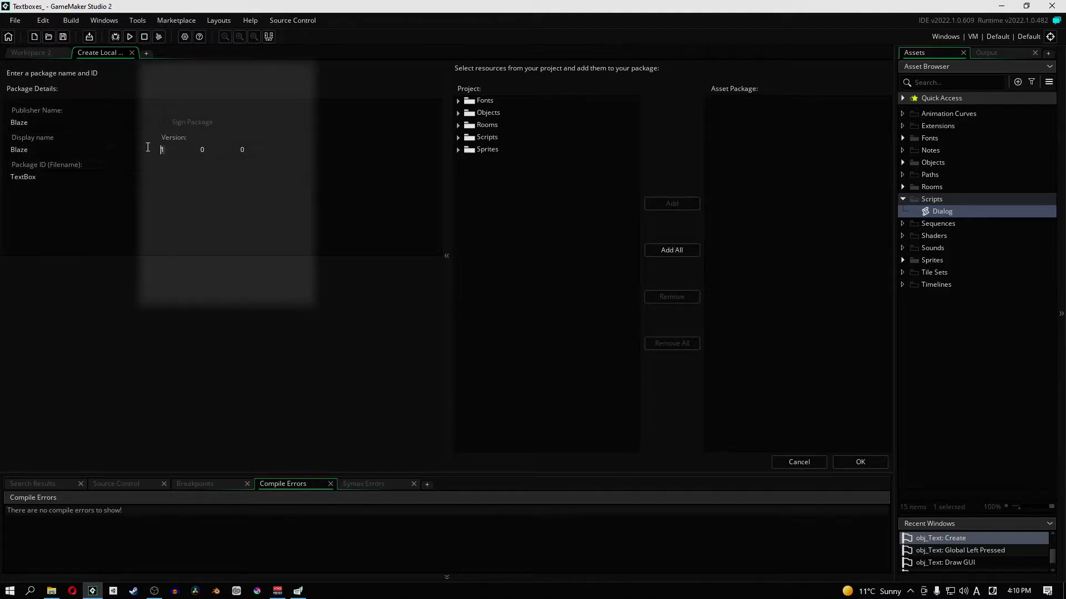
pyautogui.write('0')
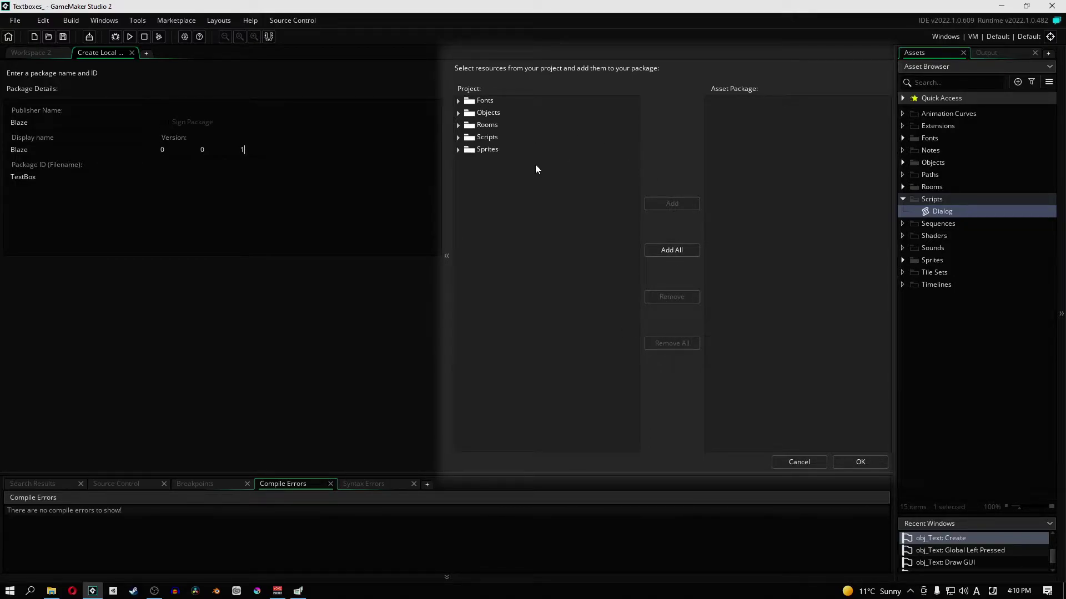
# Add the Fonts, Objects, Scripts and Sprites folders to the package, leaving Rooms out.
pyautogui.click(484, 103)
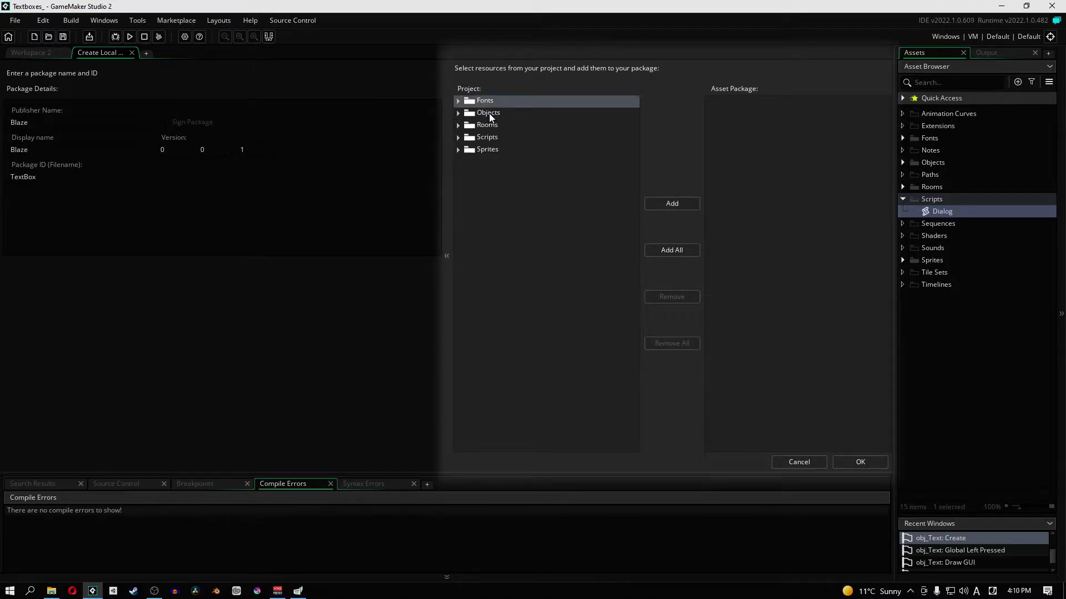
pyautogui.keyDown('ctrl'); pyautogui.click(488, 112); pyautogui.keyUp('ctrl')
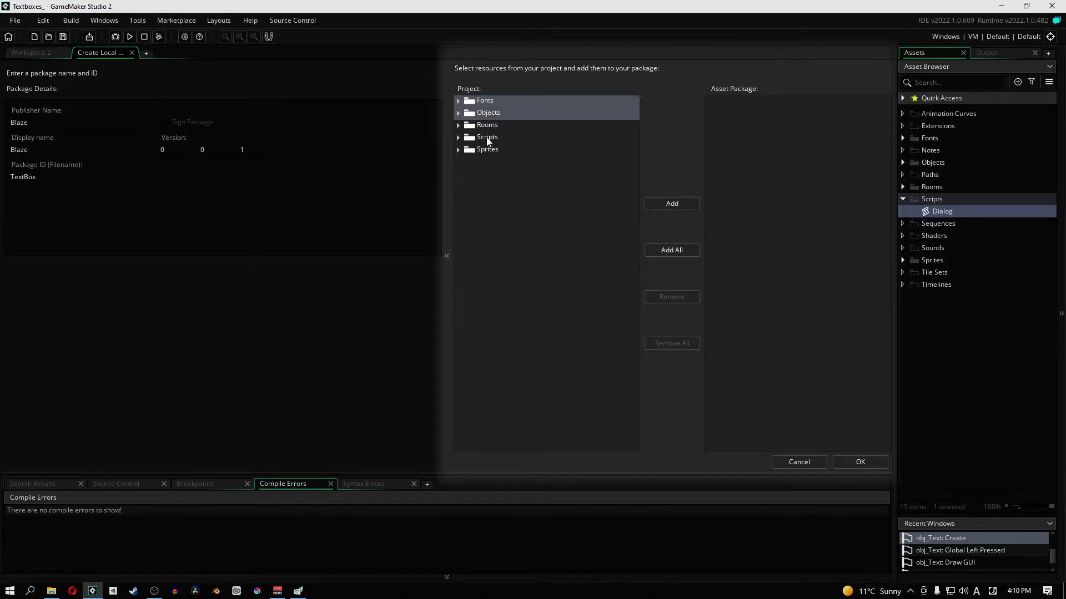
pyautogui.keyDown('ctrl'); pyautogui.click(488, 137); pyautogui.keyUp('ctrl')
pyautogui.keyDown('ctrl'); pyautogui.click(487, 149); pyautogui.keyUp('ctrl')
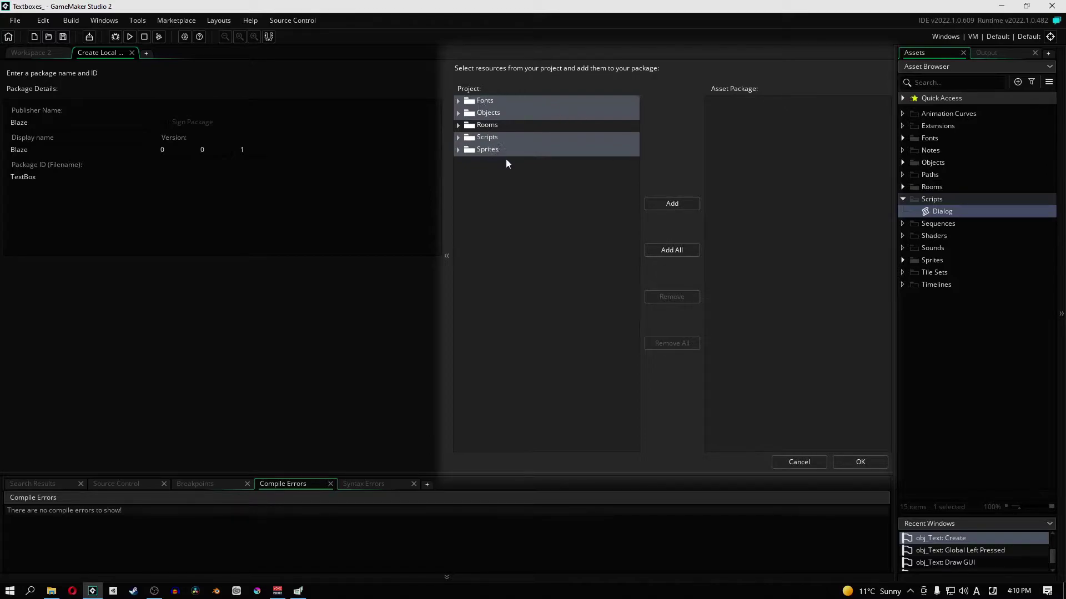
pyautogui.click(681, 202)
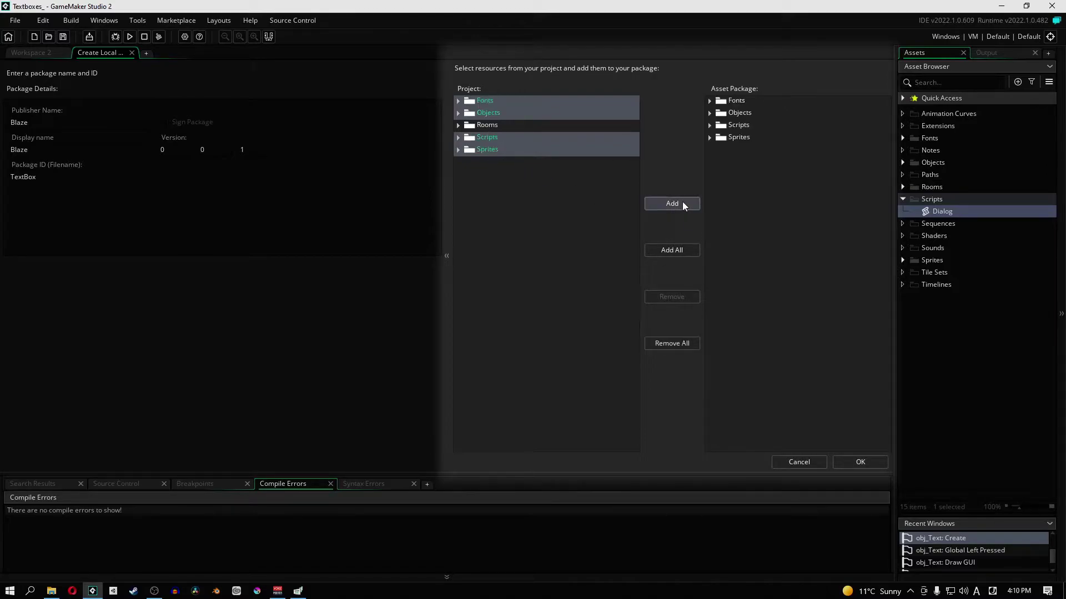
# Review the Fonts, Objects, Scripts and Sprites entries in the package resource list.
pyautogui.click(735, 100)
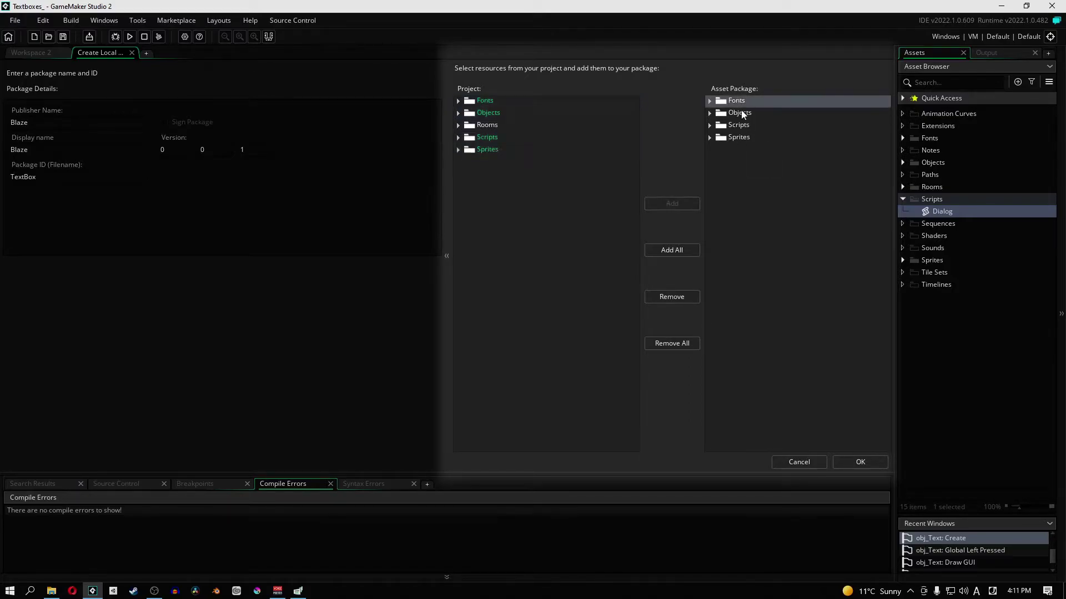
pyautogui.click(738, 114)
pyautogui.click(738, 124)
pyautogui.click(774, 136)
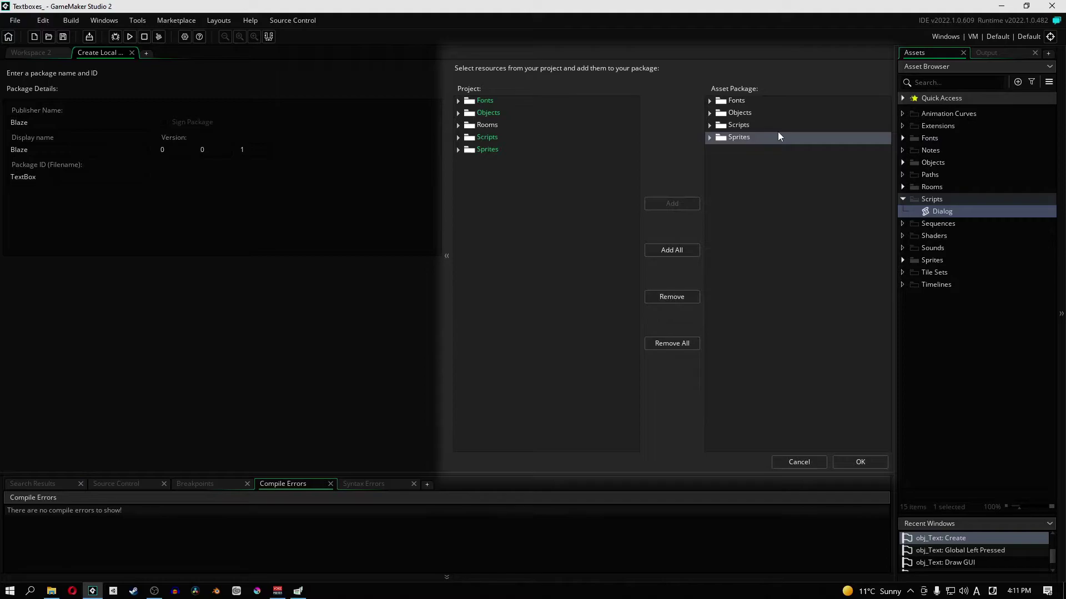
# Save the package as asset package file TextBox.yymps and confirm the success message.
pyautogui.click(851, 461)
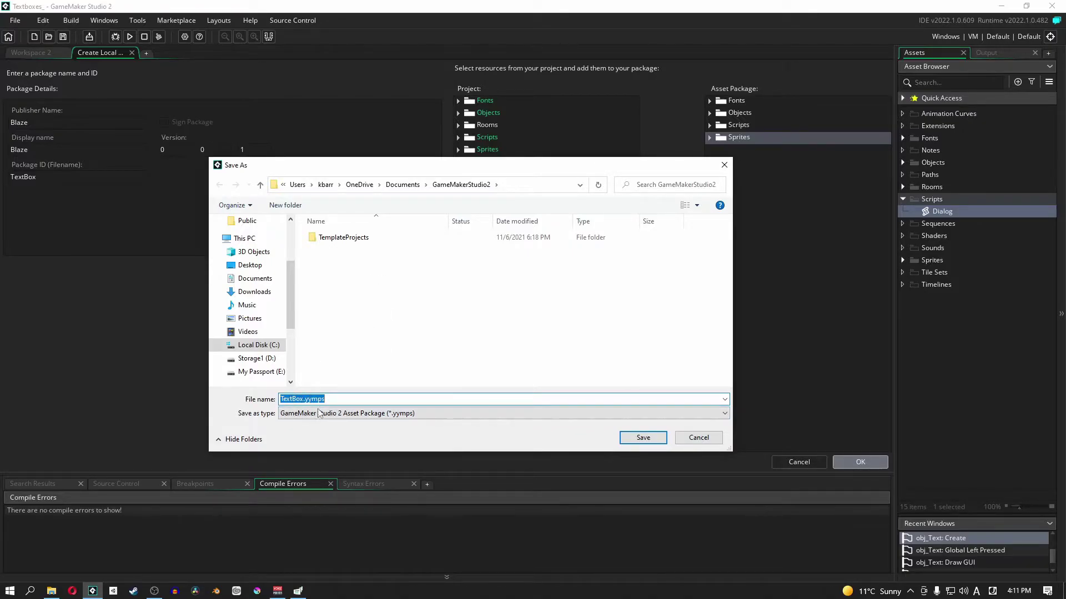
pyautogui.click(361, 414)
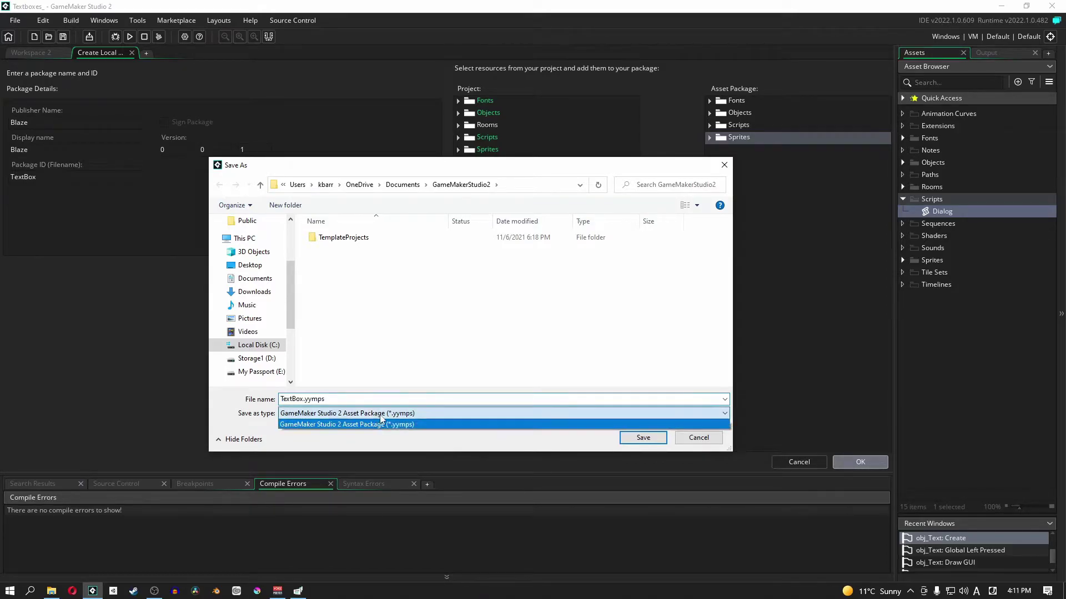
pyautogui.click(361, 426)
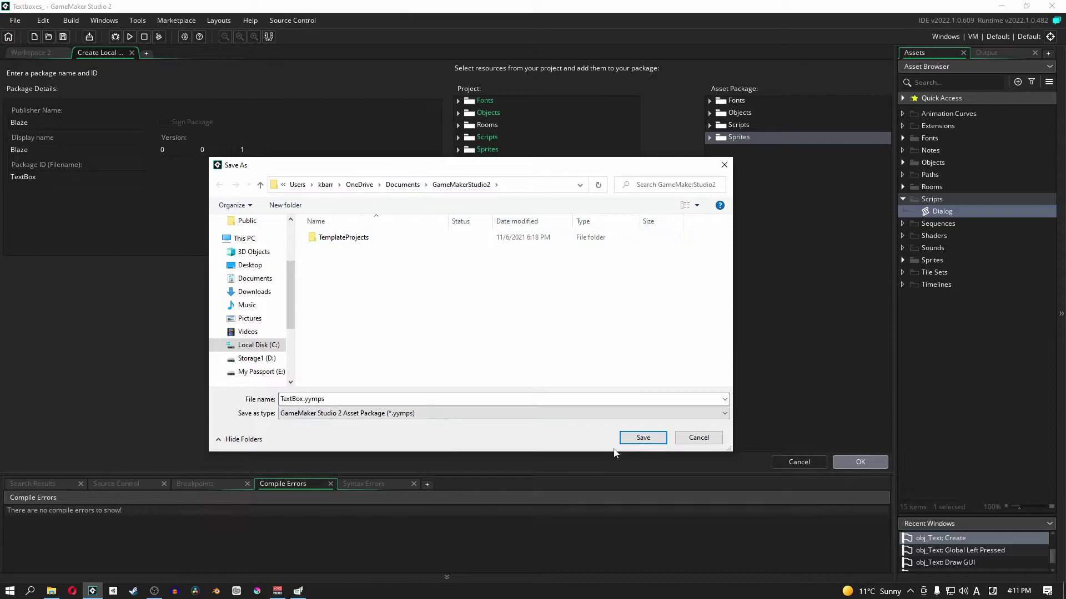
pyautogui.click(642, 438)
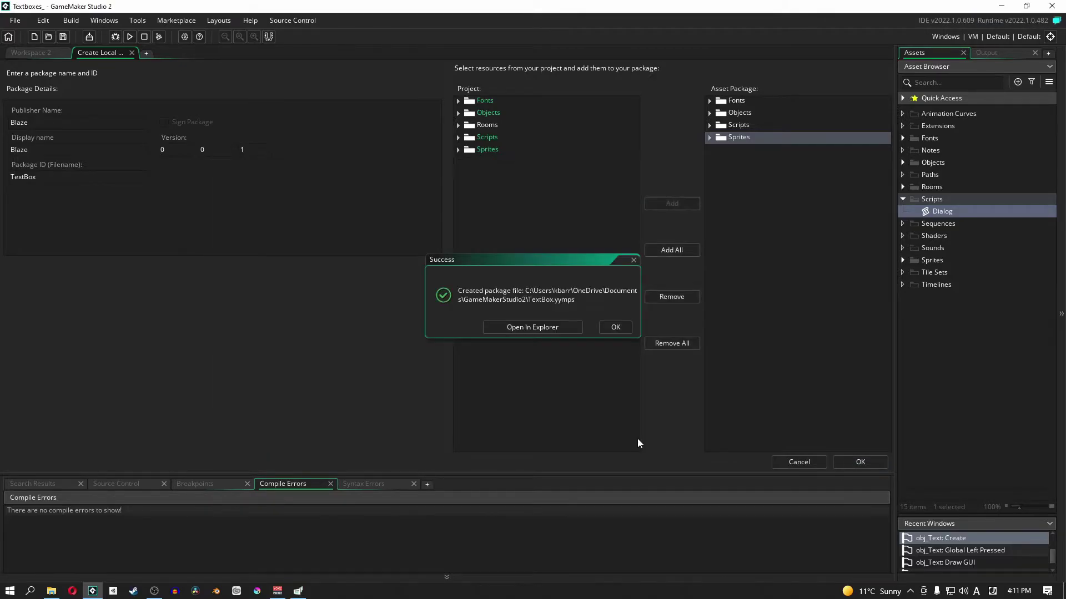
pyautogui.click(615, 327)
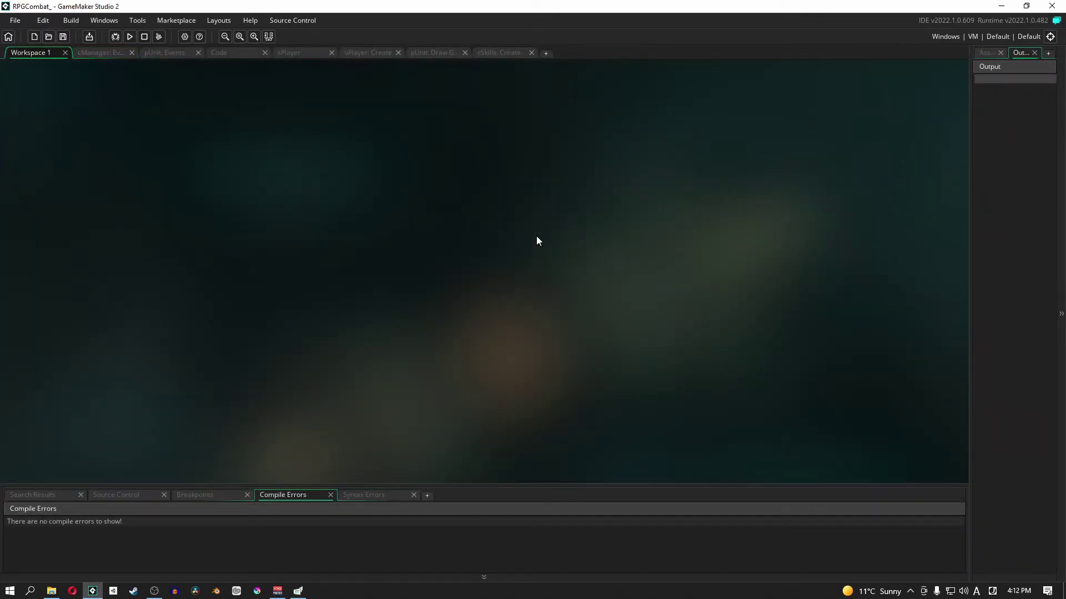
# Show the asset tree and begin importing TextBox.yymps, then cancel the import.
pyautogui.click(982, 55)
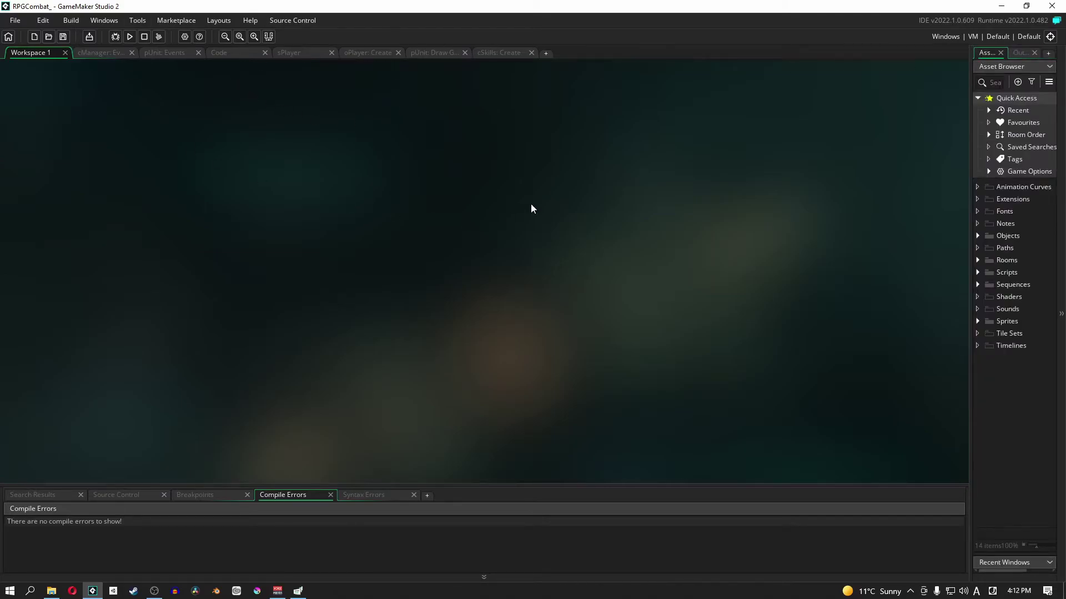
pyautogui.click(136, 20)
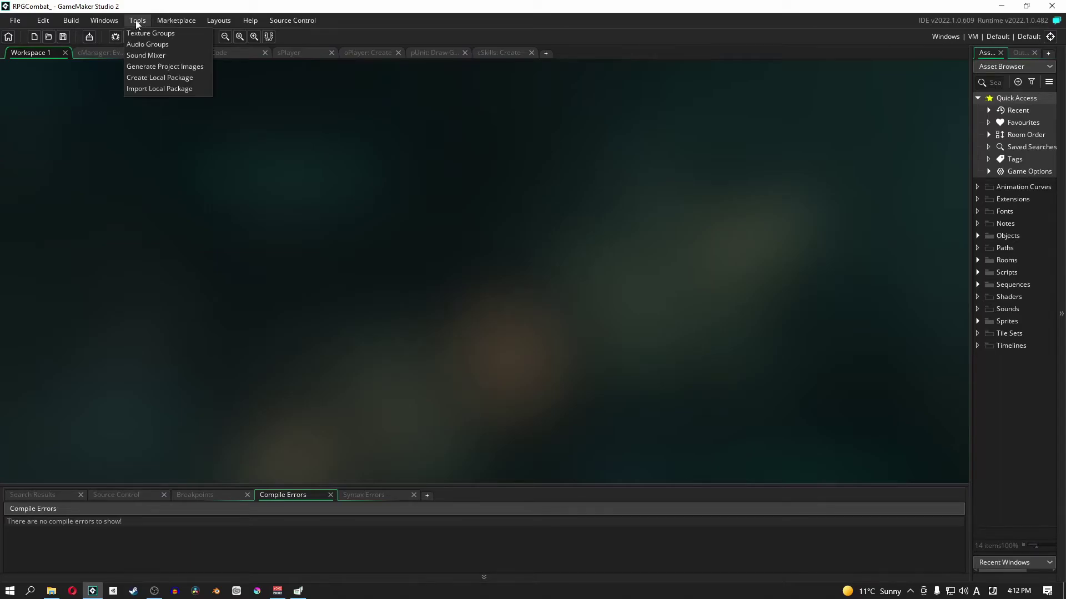
pyautogui.click(139, 88)
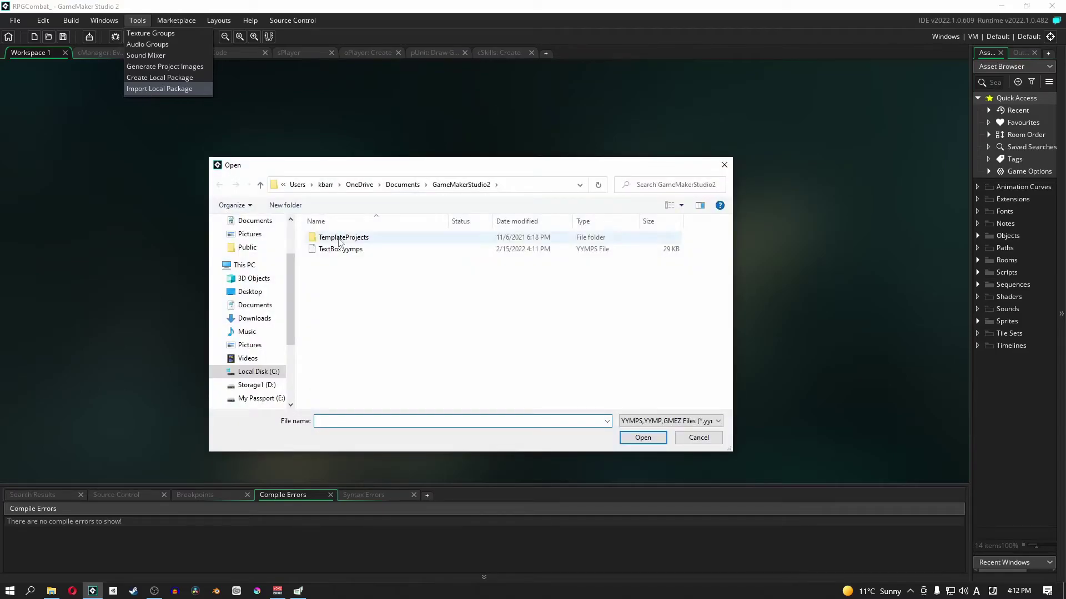
pyautogui.click(344, 251)
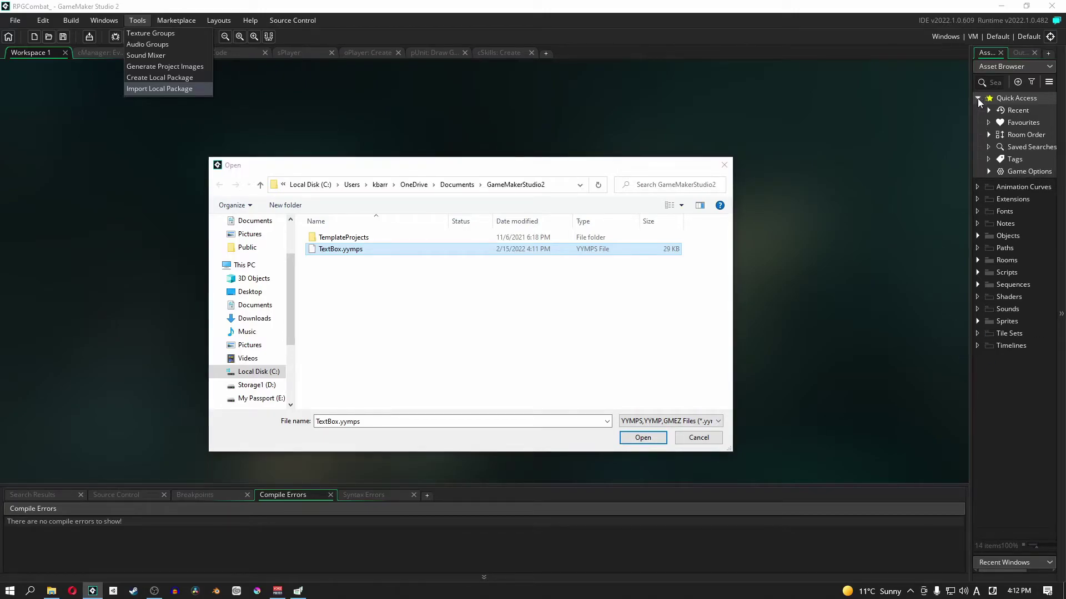
pyautogui.click(698, 438)
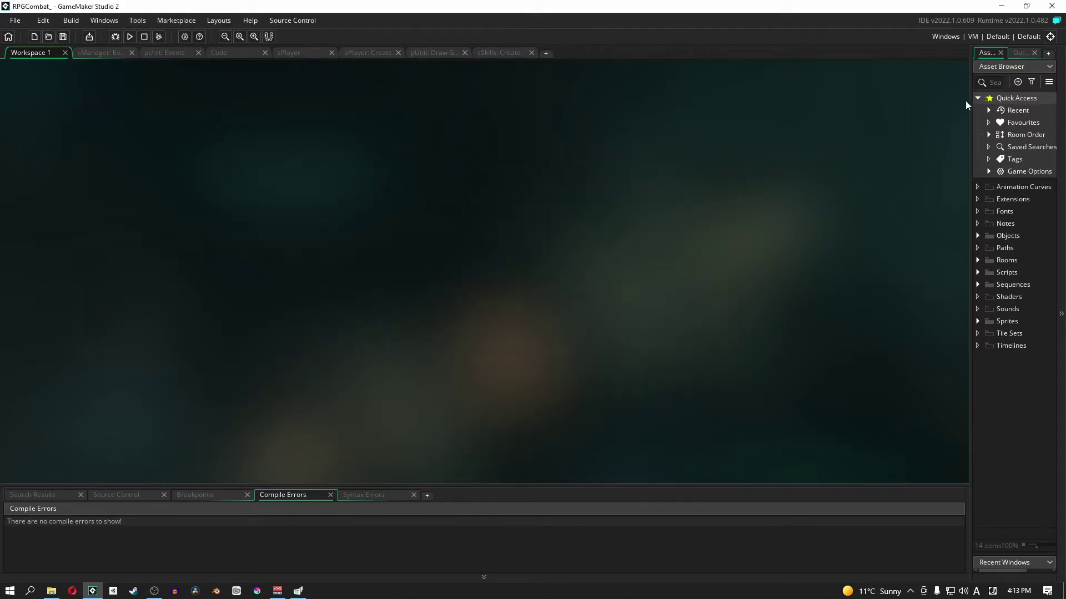
# Widen the asset tree and expand Objects, Scripts and Sprites to review existing assets.
pyautogui.click(977, 98)
pyautogui.moveTo(968, 118); pyautogui.dragTo(913, 125)
pyautogui.click(927, 139)
pyautogui.click(920, 162)
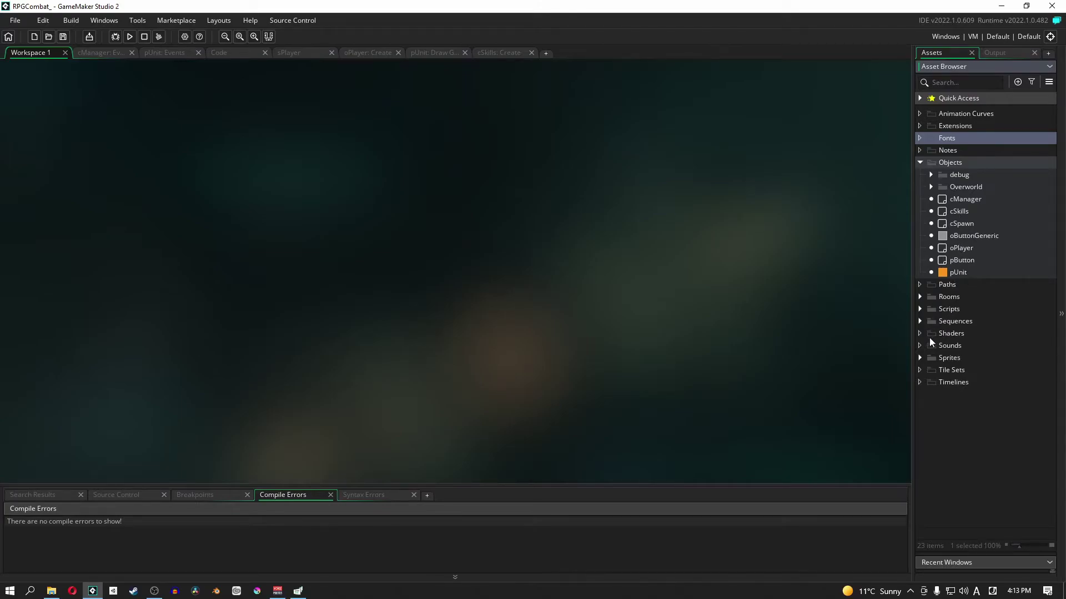
pyautogui.click(920, 309)
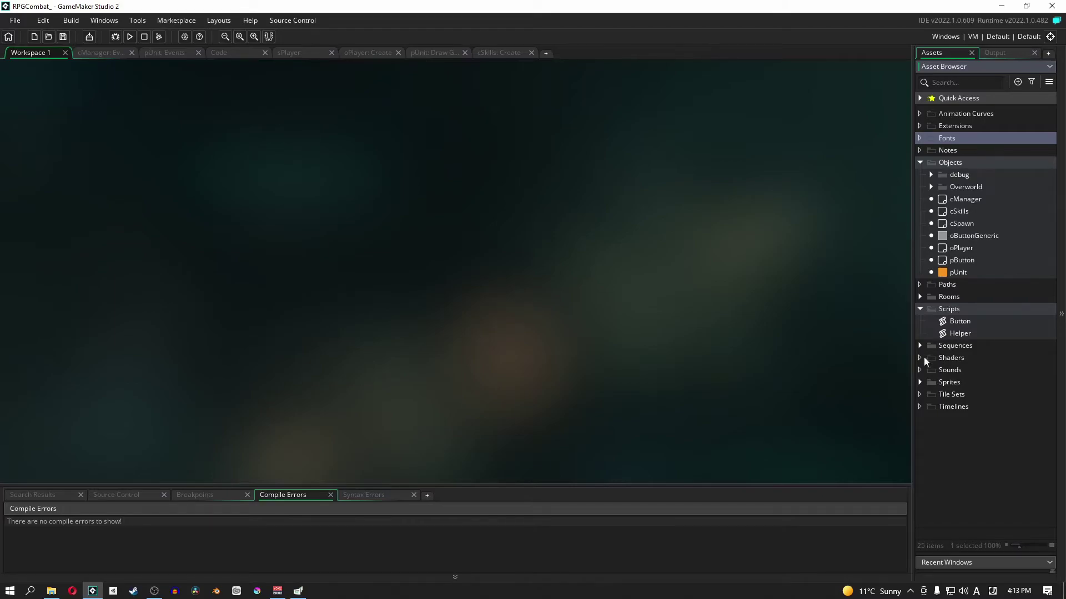
pyautogui.click(920, 382)
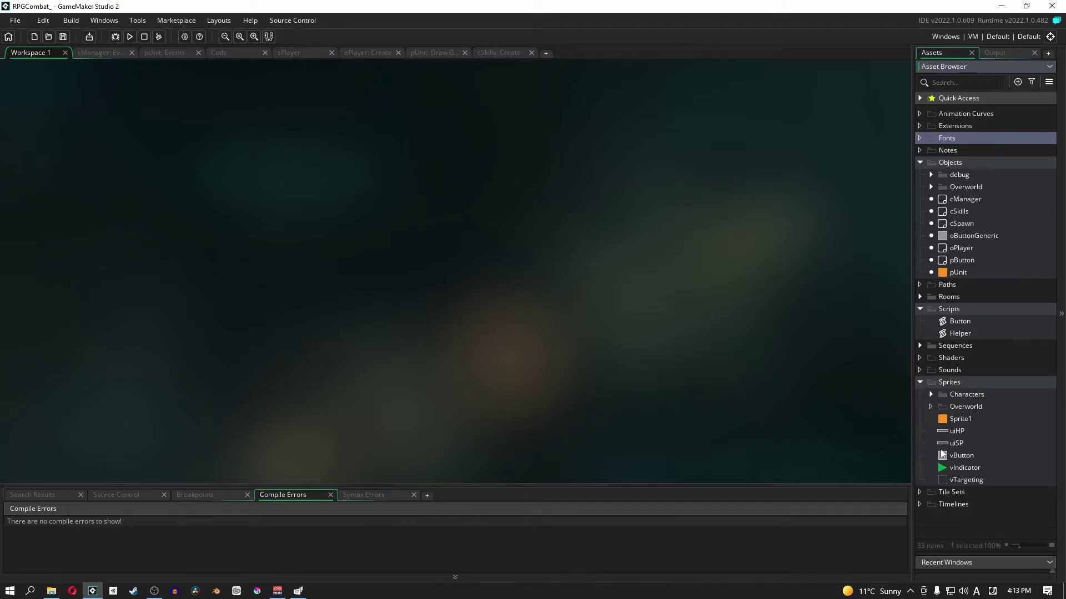
# Start Import Local Package again and select TextBox.yymps.
pyautogui.click(142, 21)
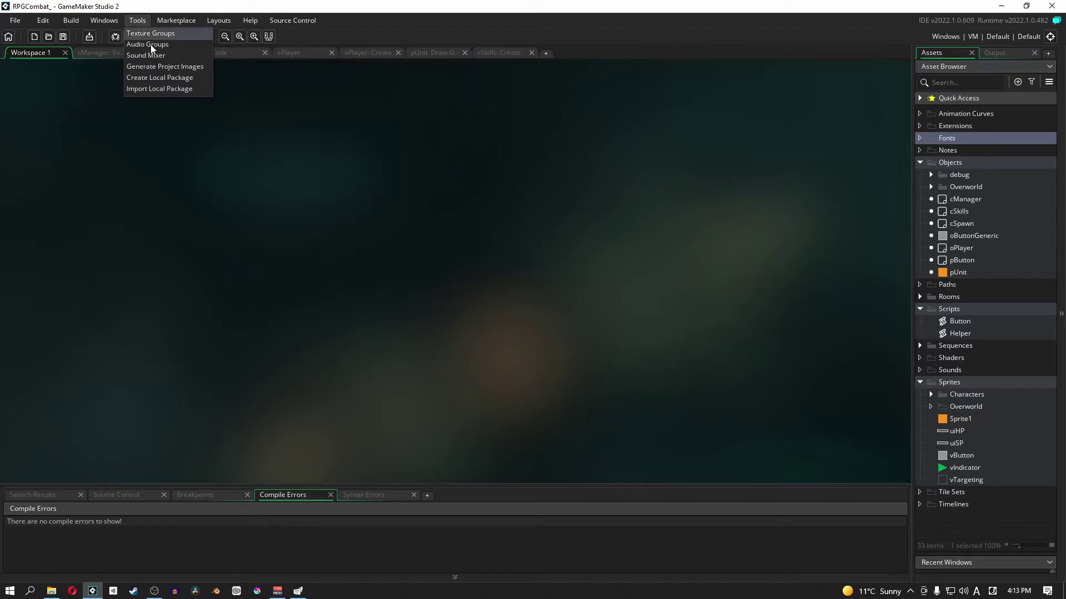
pyautogui.click(146, 89)
pyautogui.click(358, 250)
# Open TextBox.yymps, queue all its resources and import them into RPGCombat.
pyautogui.click(634, 438)
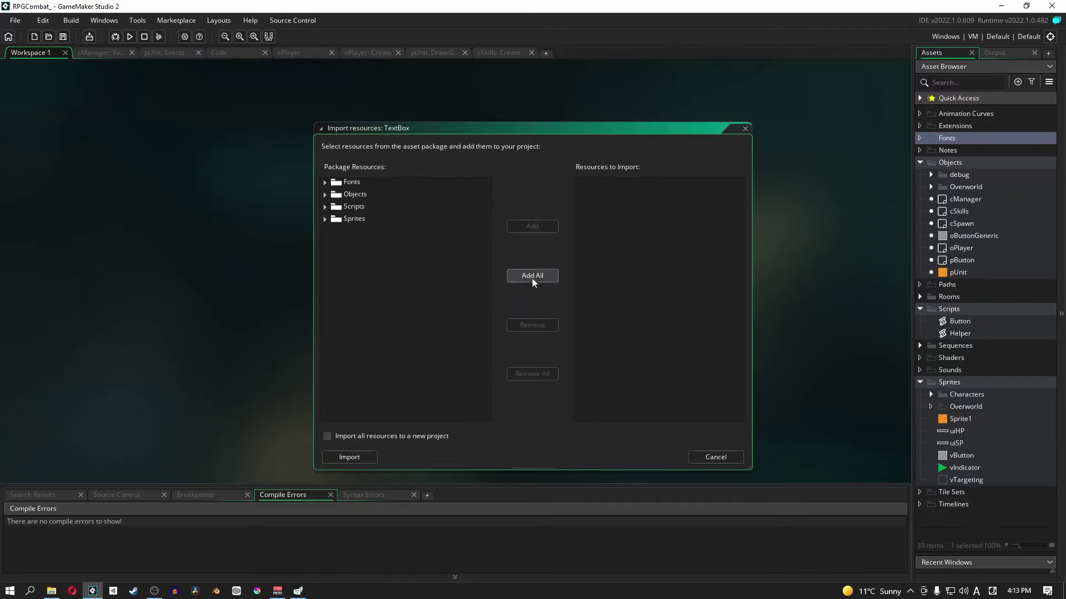
pyautogui.click(532, 277)
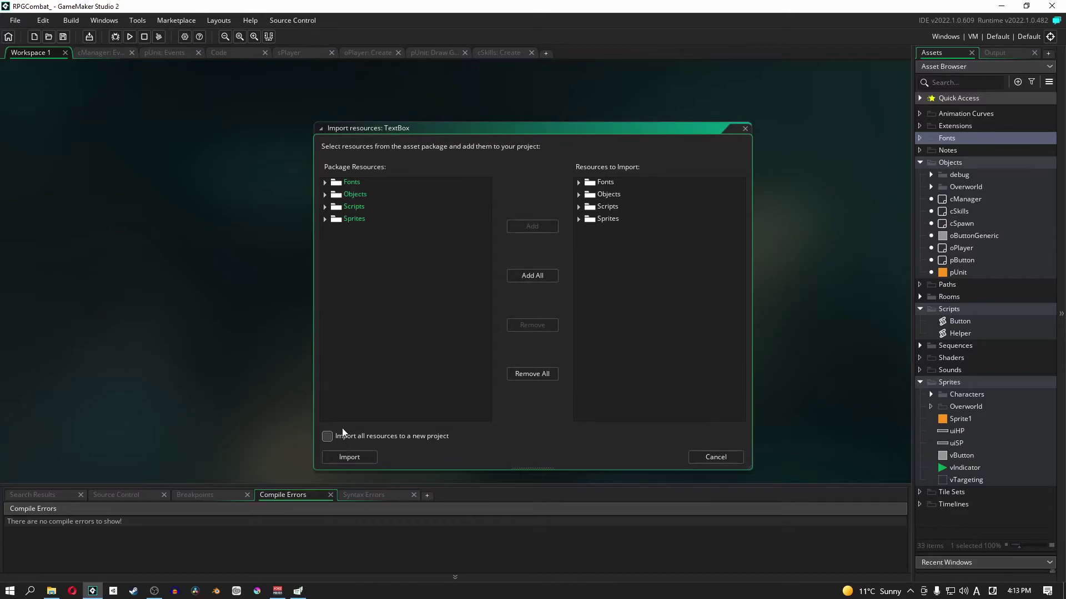
pyautogui.click(366, 459)
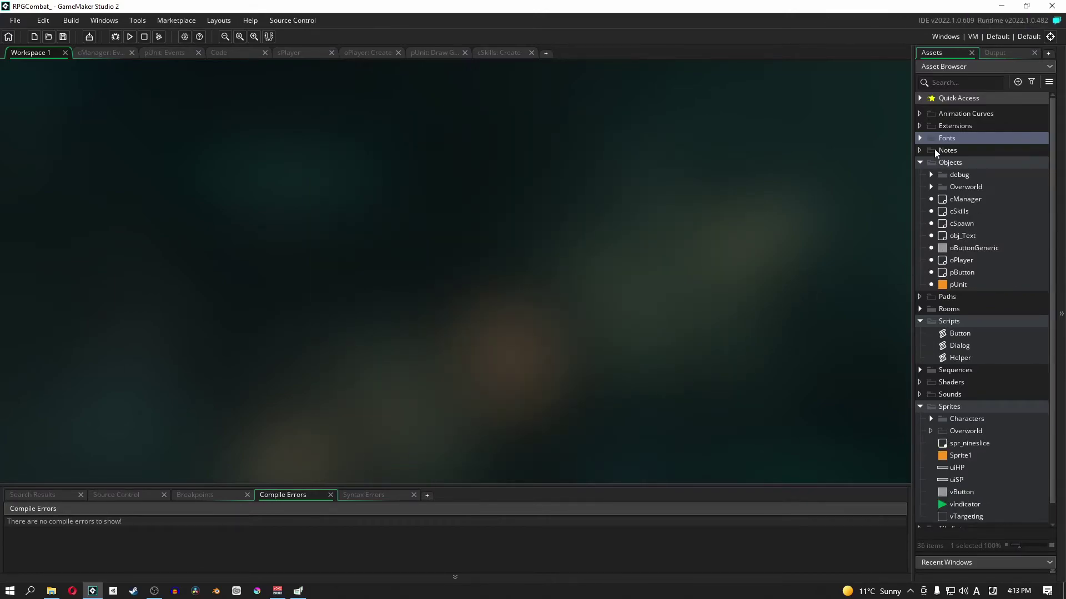
pyautogui.click(920, 139)
pyautogui.click(956, 150)
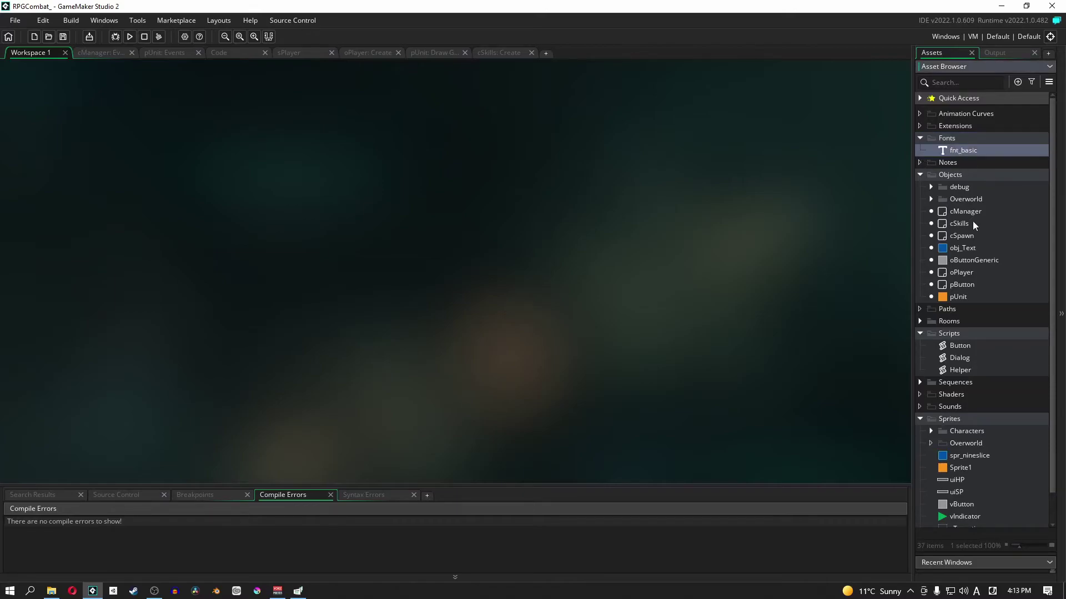
pyautogui.click(965, 253)
pyautogui.scroll(-1, 977, 314)
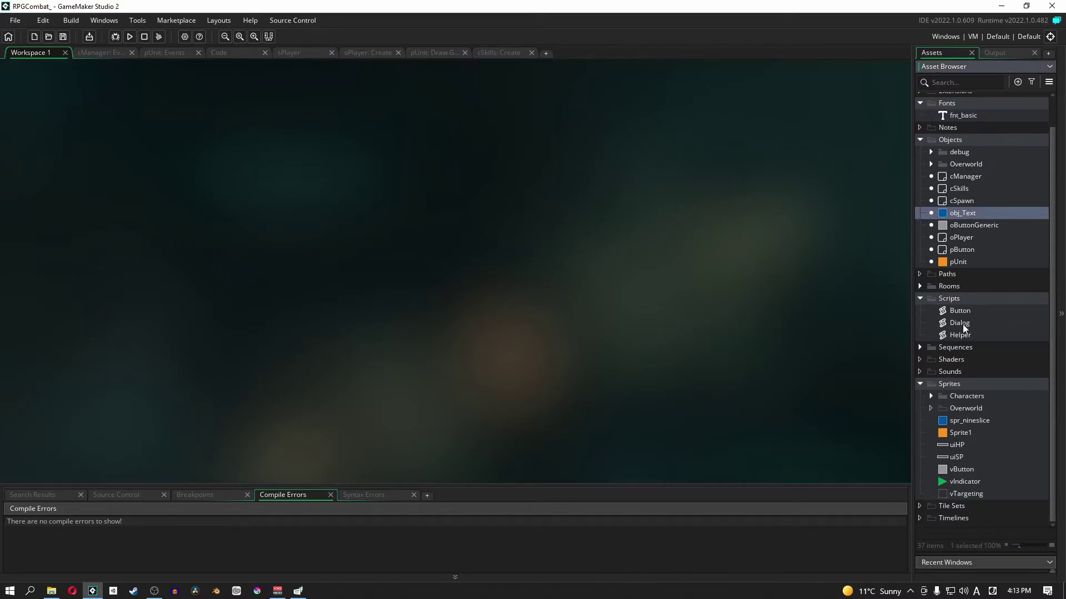
pyautogui.click(963, 328)
pyautogui.click(955, 420)
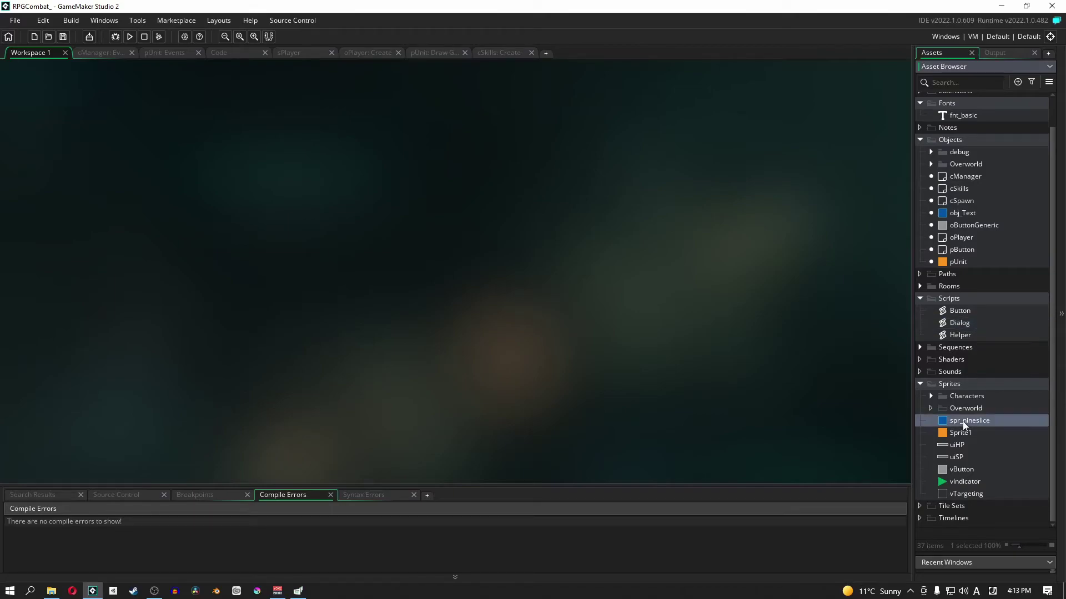
pyautogui.doubleClick(954, 425)
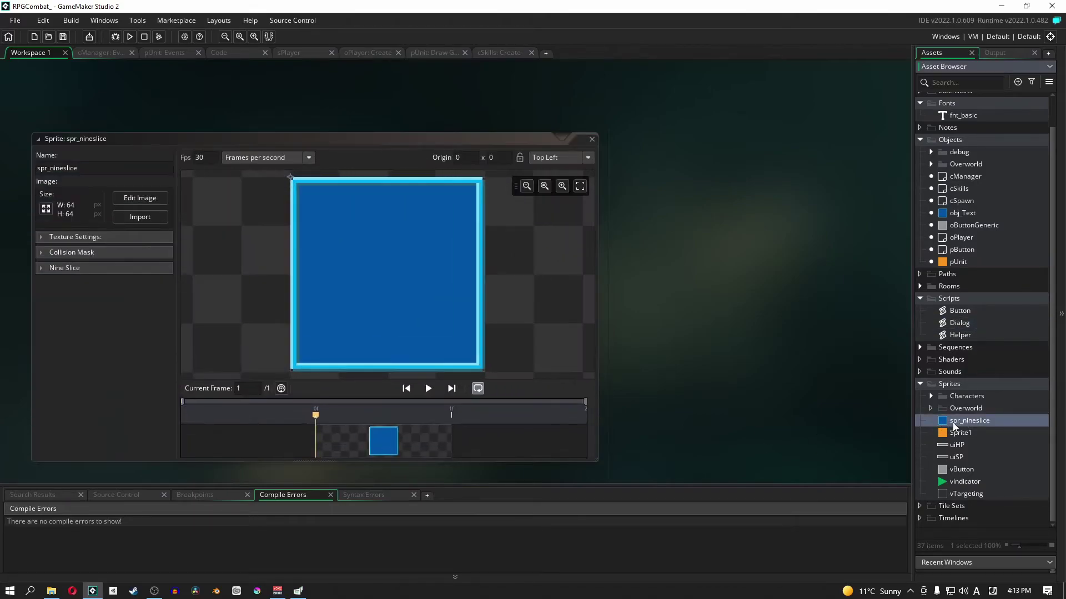
pyautogui.click(48, 270)
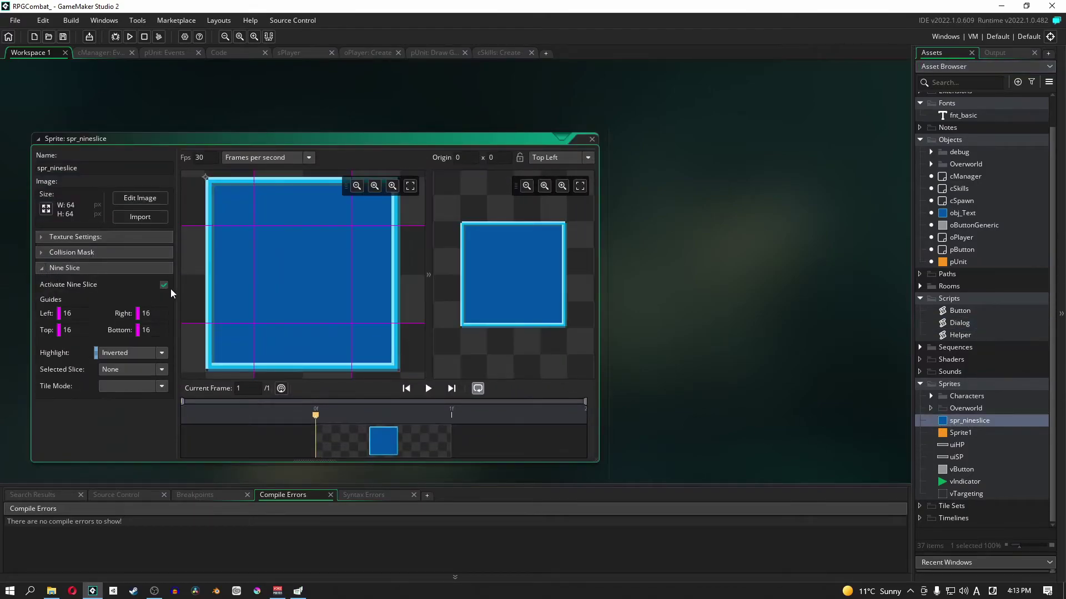
pyautogui.hotkey('ctrl', 'w')
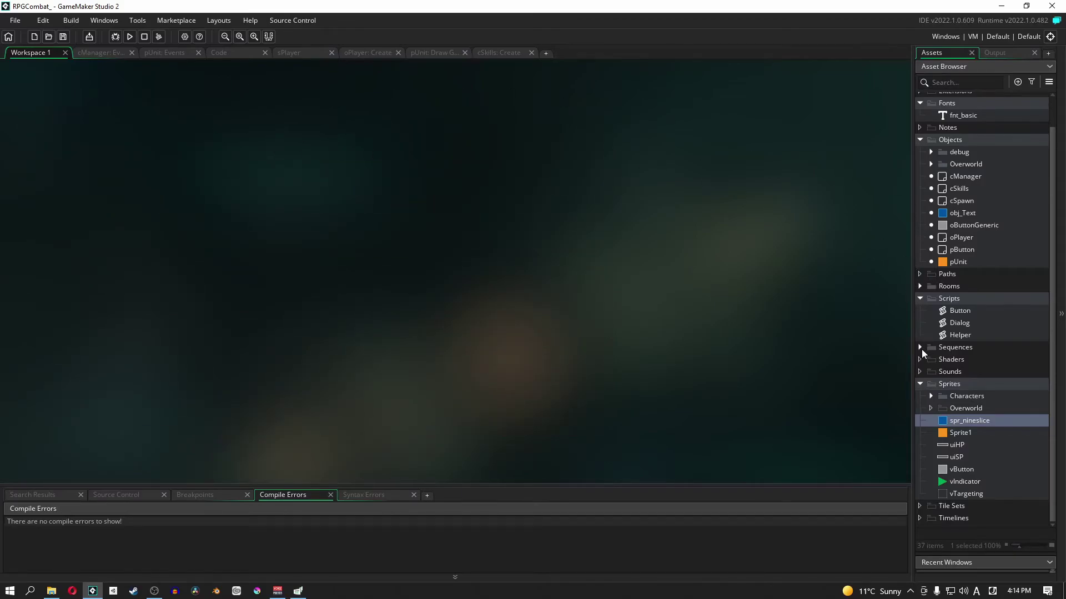
# Expand the Rooms folder, then test-play a combat round through its messages and close the game.
pyautogui.click(920, 287)
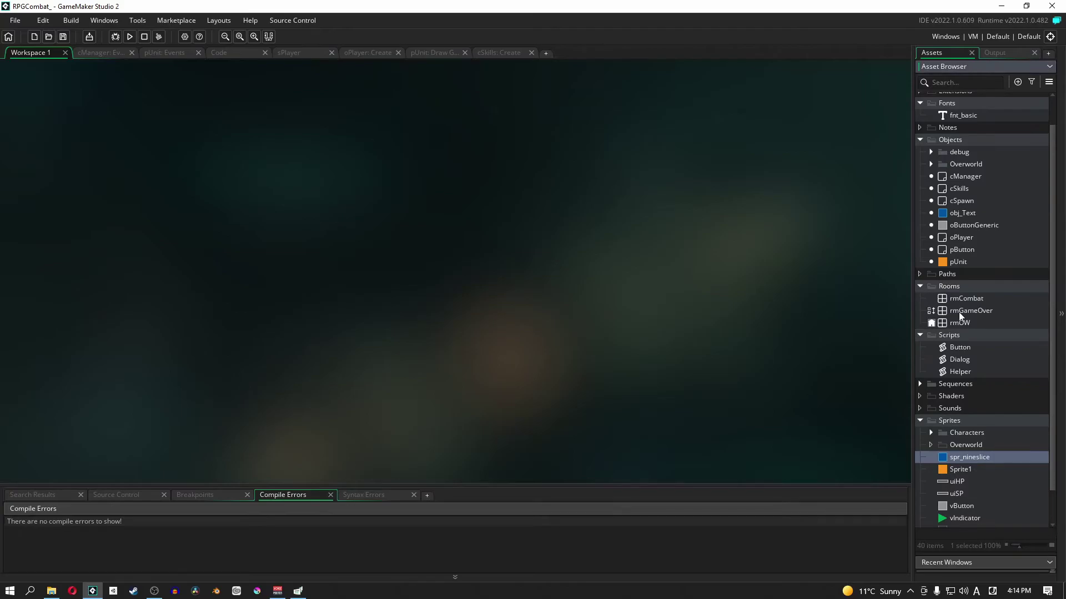
pyautogui.click(129, 37)
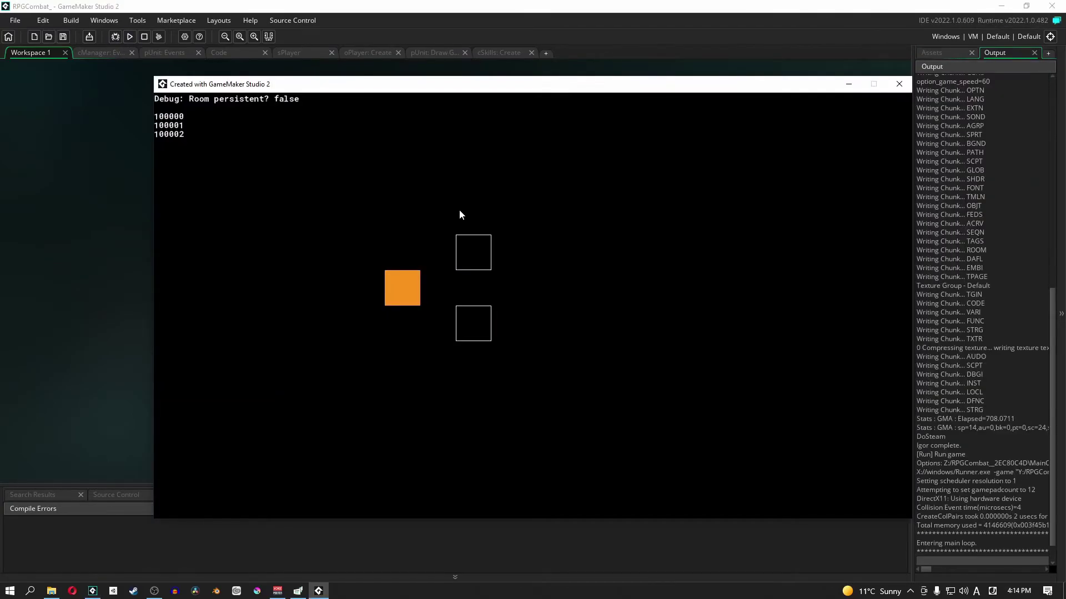
pyautogui.press('Up')
pyautogui.press('Right')
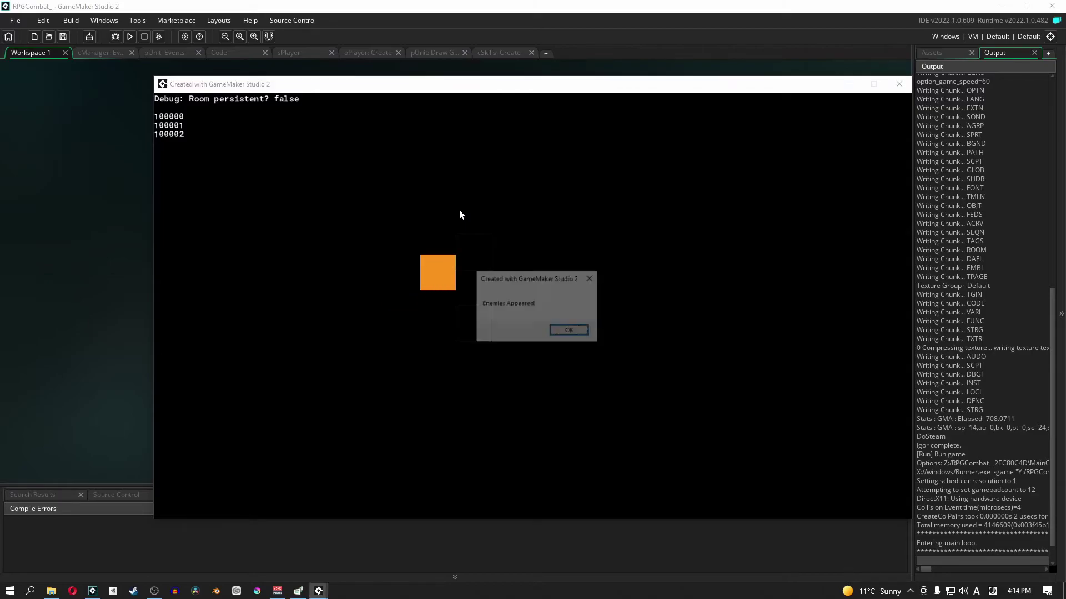
pyautogui.click(567, 329)
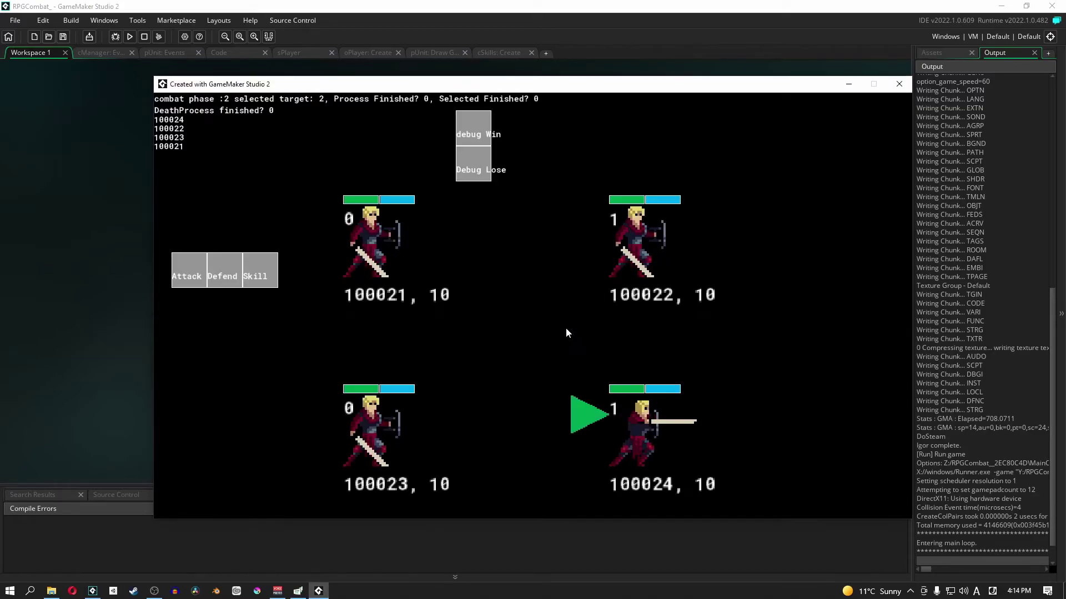
pyautogui.click(572, 331)
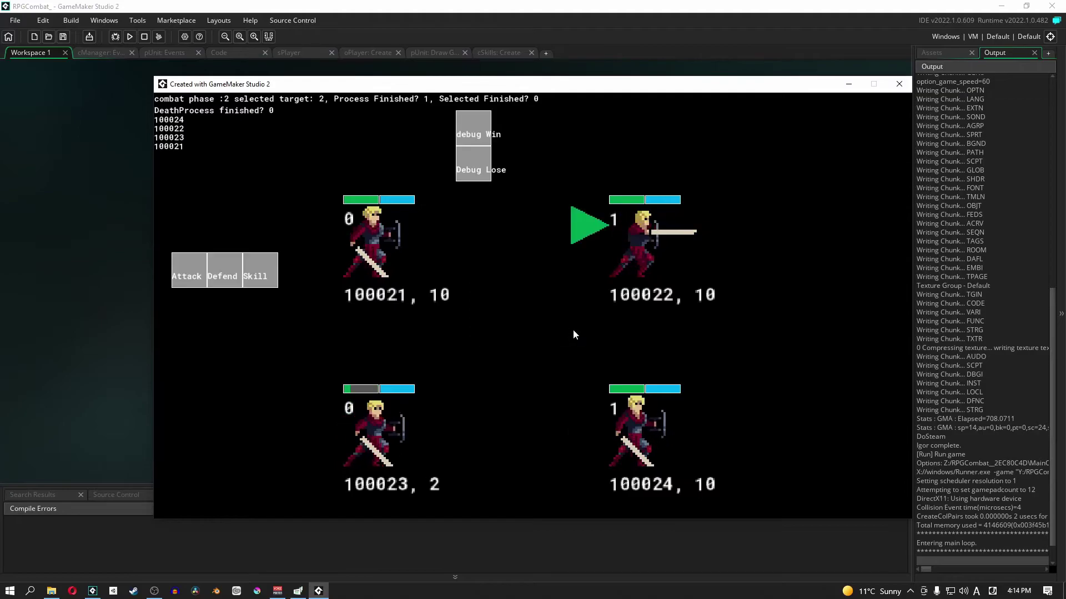
pyautogui.click(571, 330)
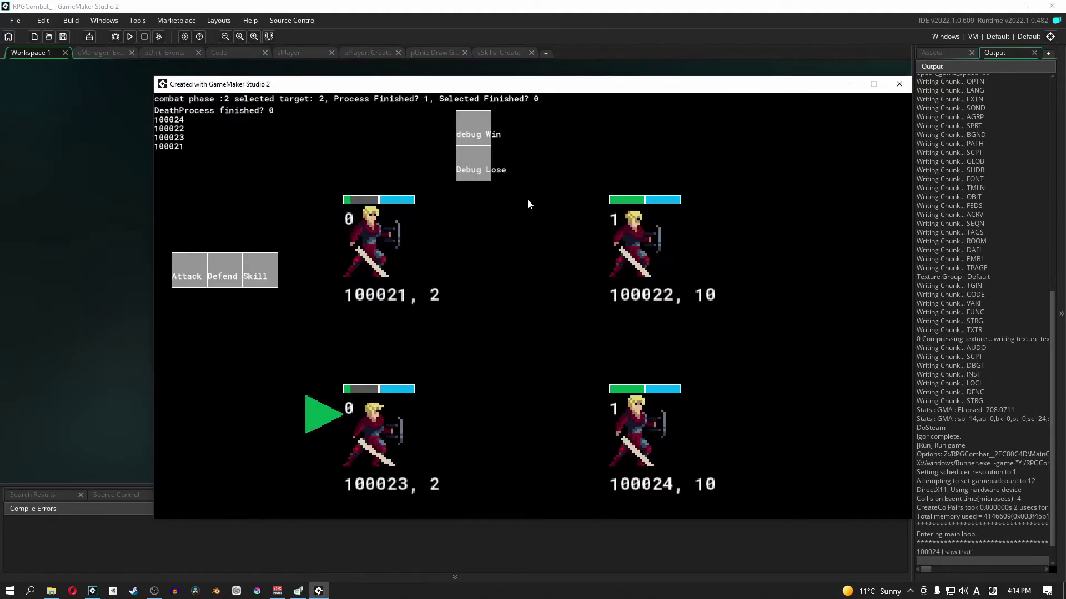
pyautogui.click(899, 85)
# Open rmCombat and place an obj_Text instance below the room, stretched wider and taller.
pyautogui.click(924, 52)
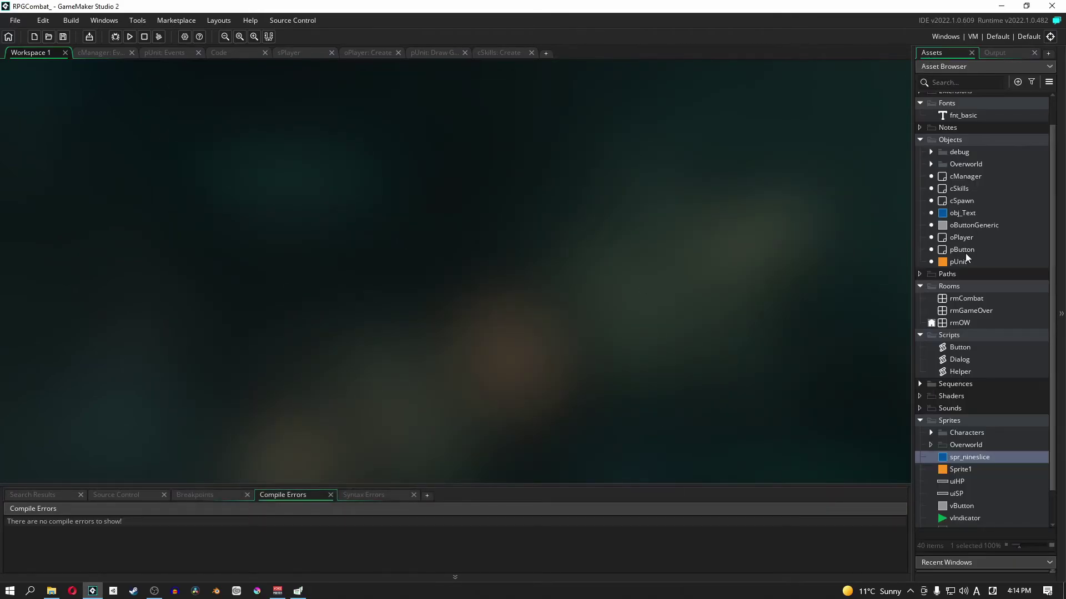
pyautogui.doubleClick(964, 301)
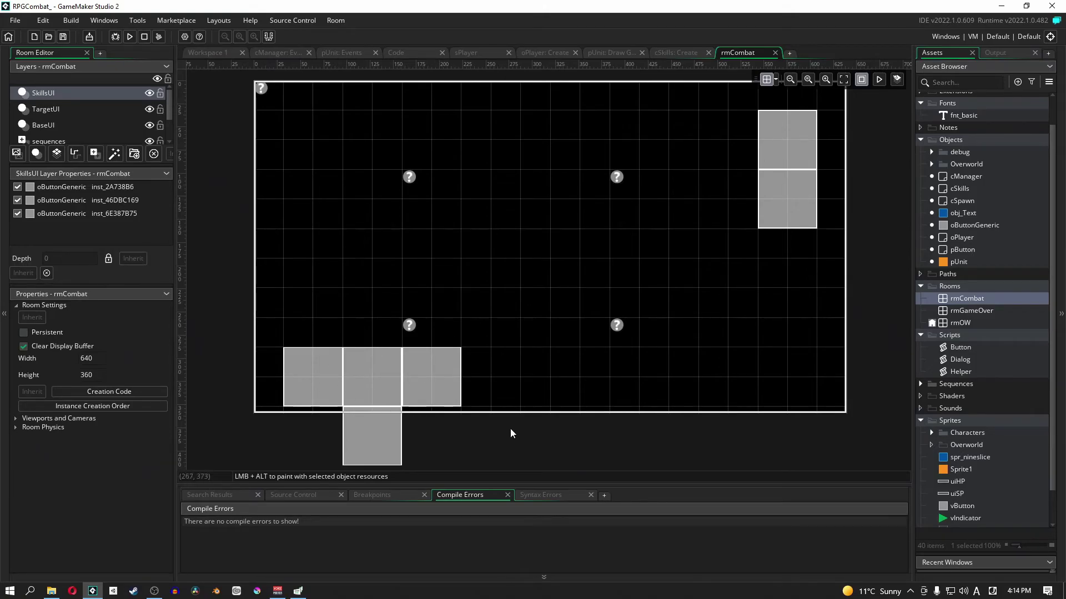
pyautogui.moveTo(513, 428); pyautogui.dragTo(517, 359, button='middle')
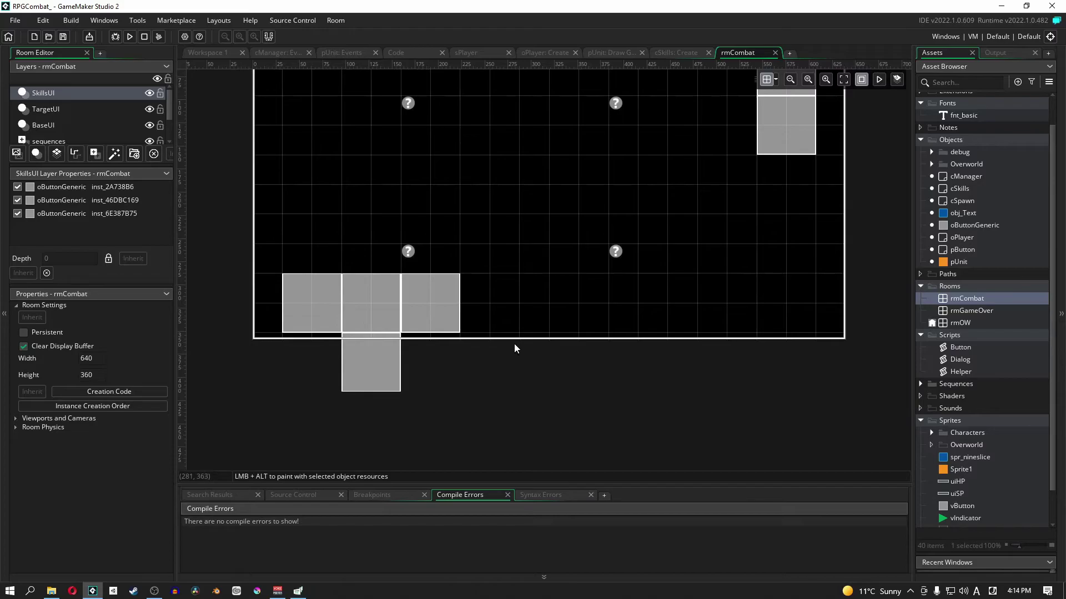
pyautogui.scroll(-4, 514, 343)
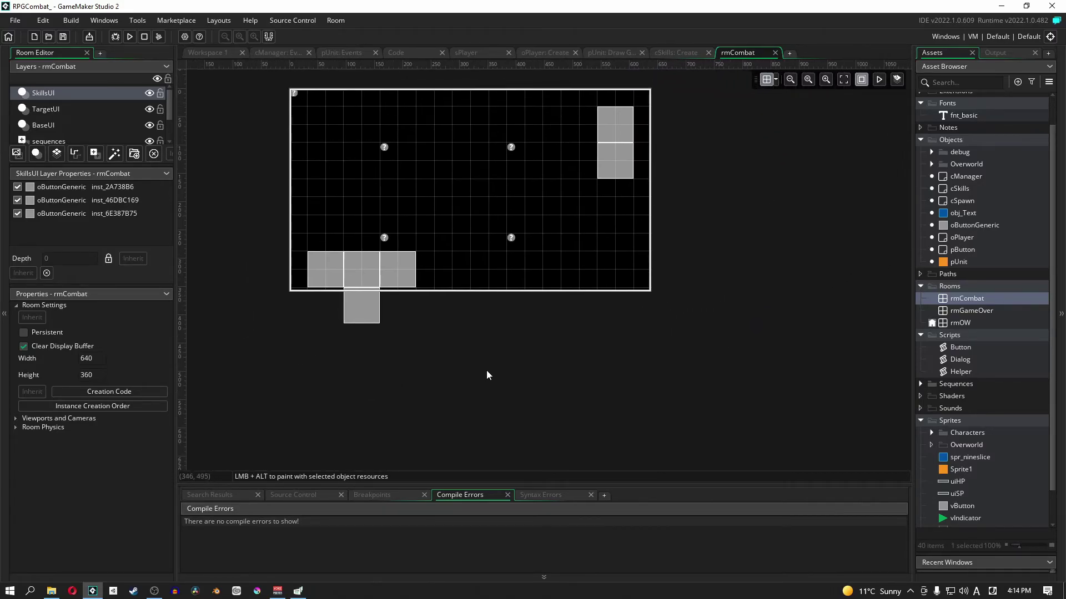
pyautogui.moveTo(956, 214); pyautogui.dragTo(644, 349)
pyautogui.click(309, 341)
pyautogui.moveTo(505, 361); pyautogui.dragTo(505, 406)
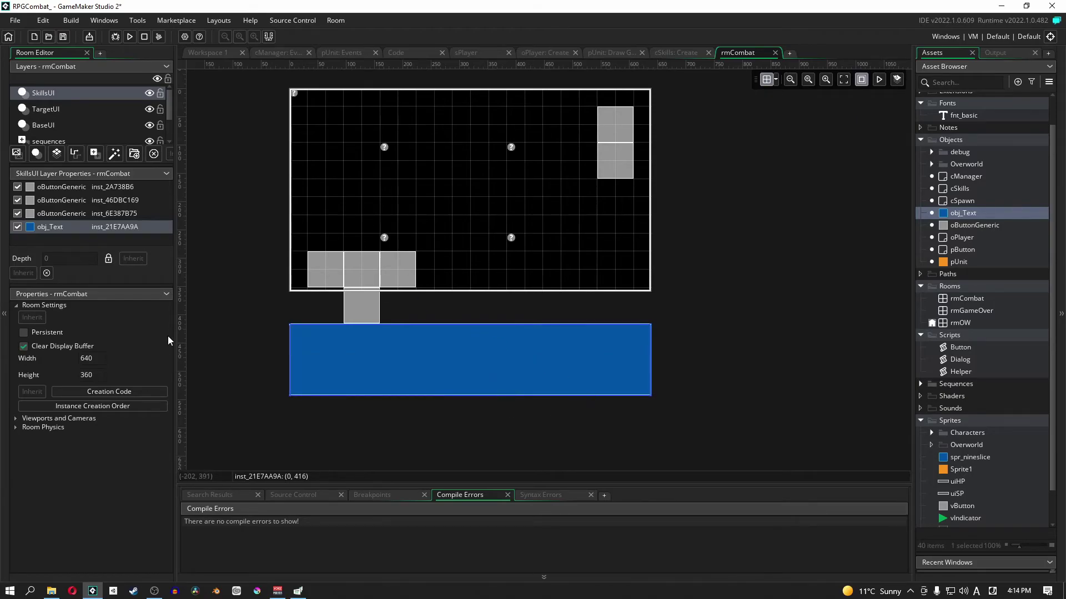
# Test-run the game, dismiss the Enemies Appeared! message and close it.
pyautogui.click(129, 36)
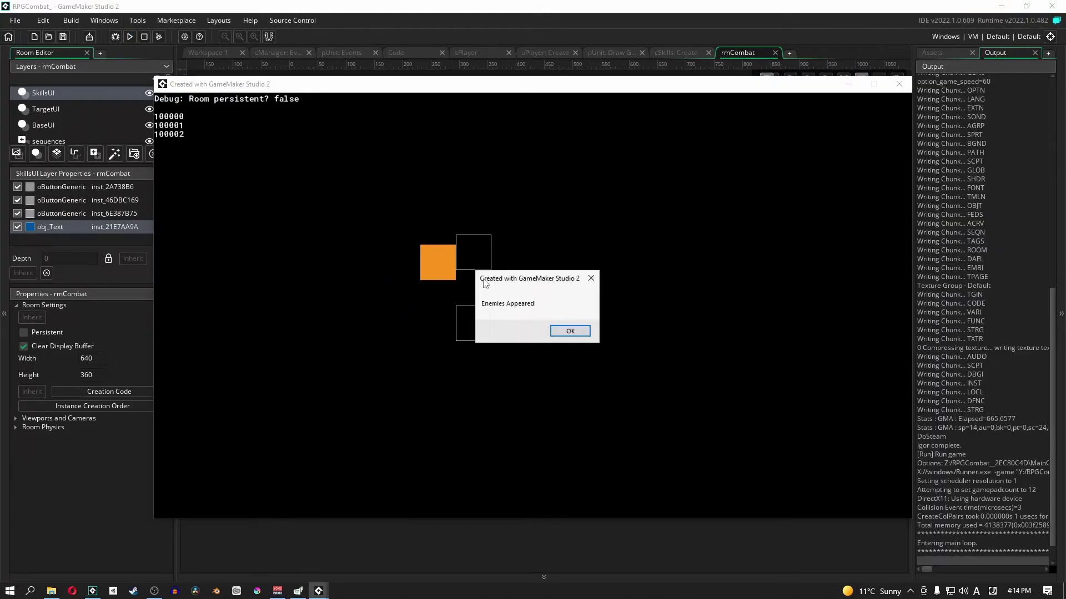
pyautogui.click(569, 332)
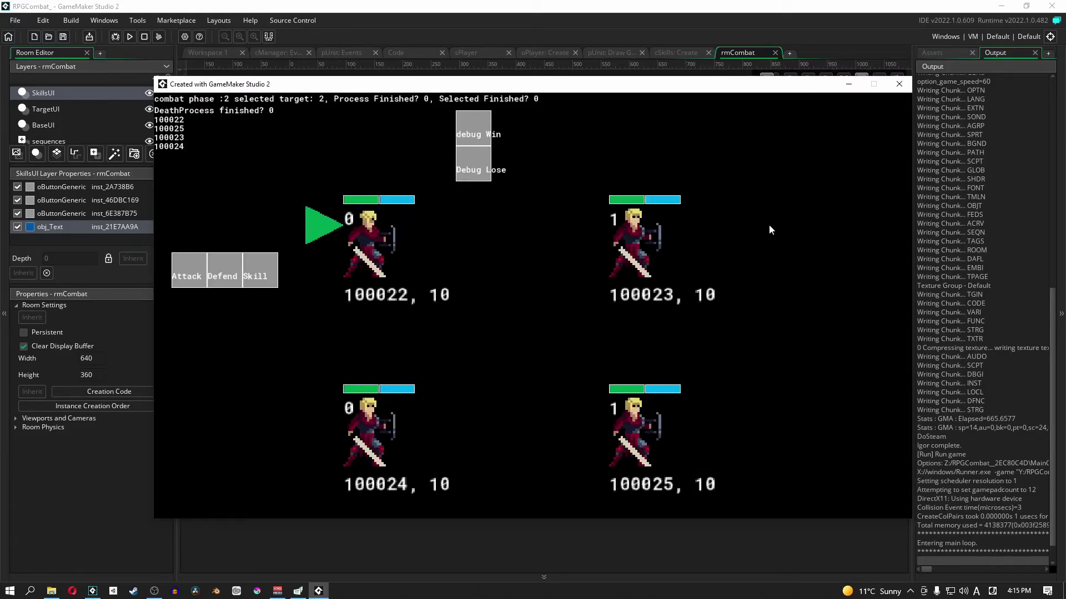
pyautogui.click(899, 84)
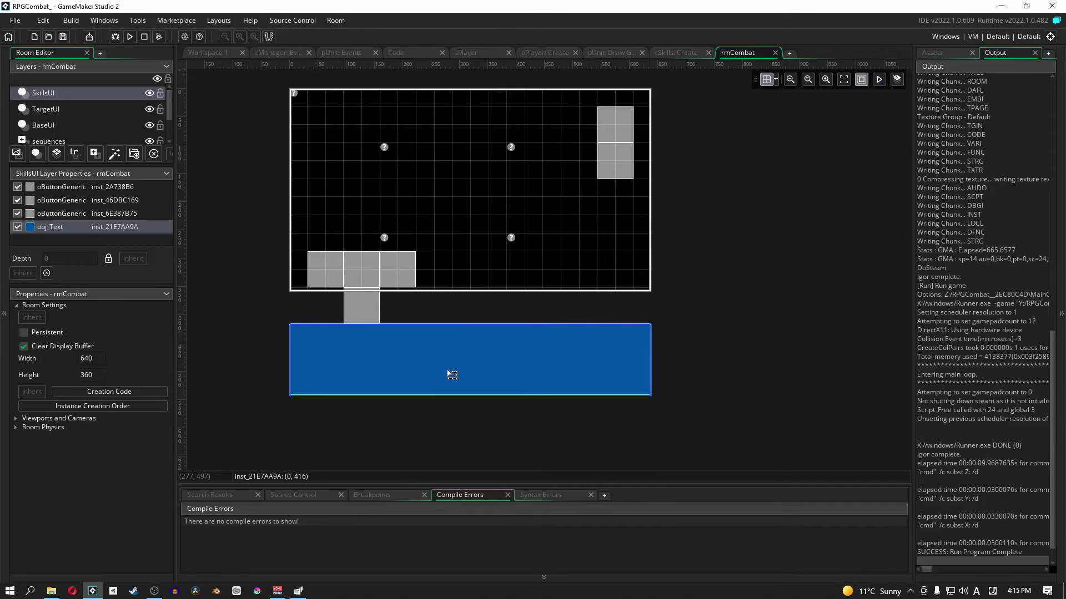
# Delete the old obj_Text and place a new one on BaseUI, stretched full-width and taller.
pyautogui.press('Delete')
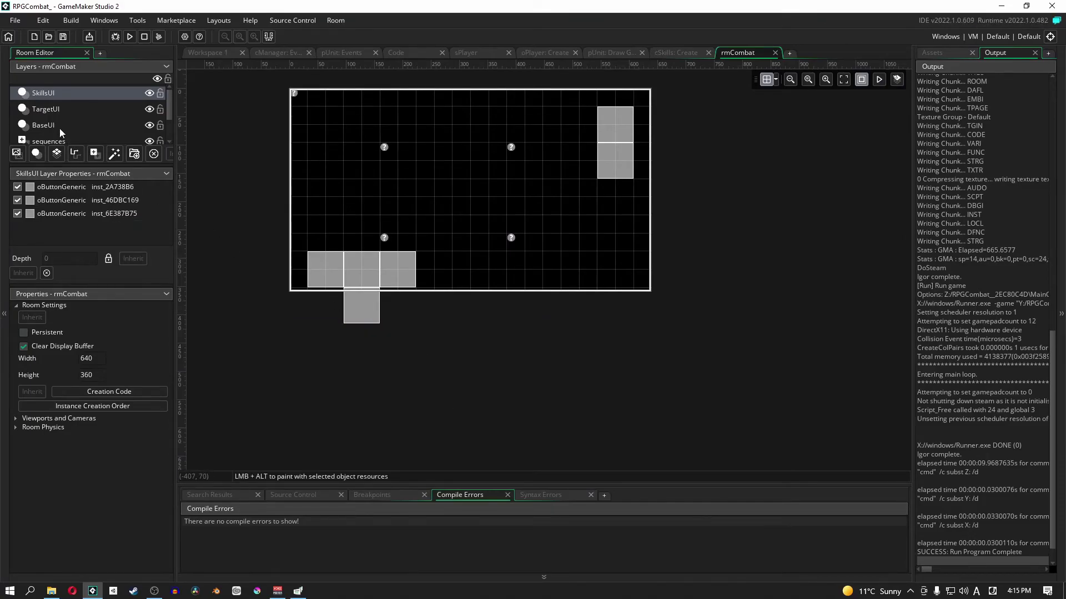
pyautogui.click(933, 52)
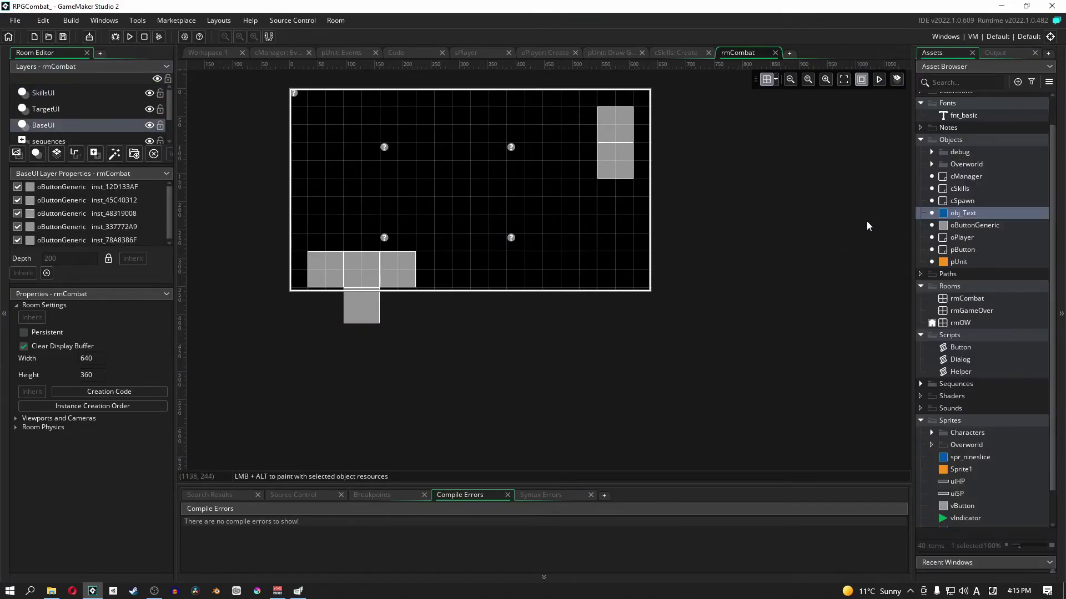
pyautogui.moveTo(963, 213); pyautogui.dragTo(311, 343)
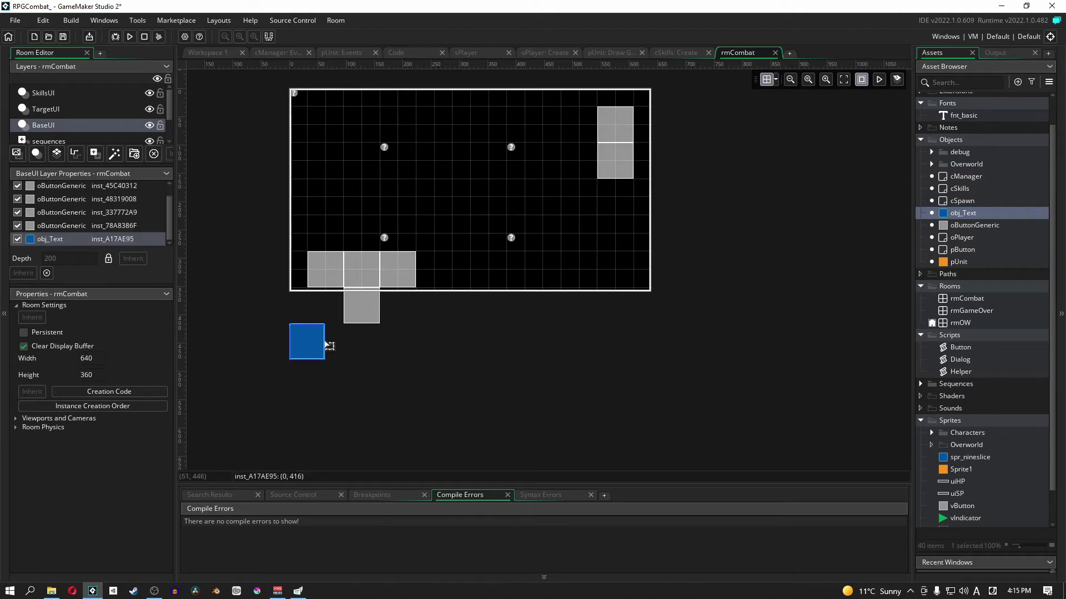
pyautogui.moveTo(330, 345); pyautogui.dragTo(636, 346)
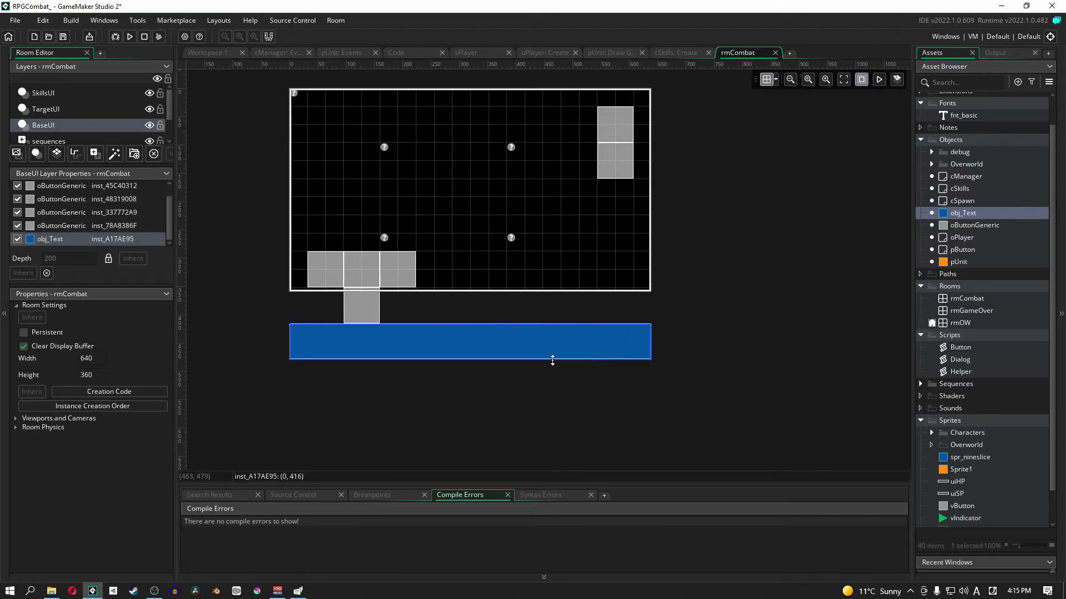
pyautogui.moveTo(552, 360); pyautogui.dragTo(551, 377)
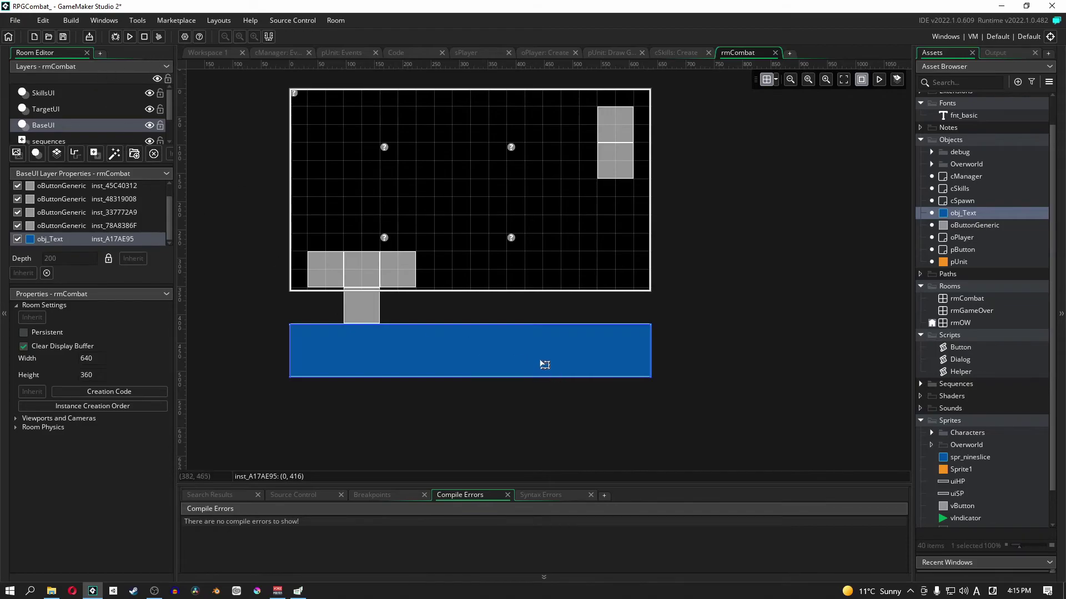
# Run the game, enter the enemy encounter, and confirm obj_Text wraps the Lorem ipsum paragraph before closing.
pyautogui.click(129, 36)
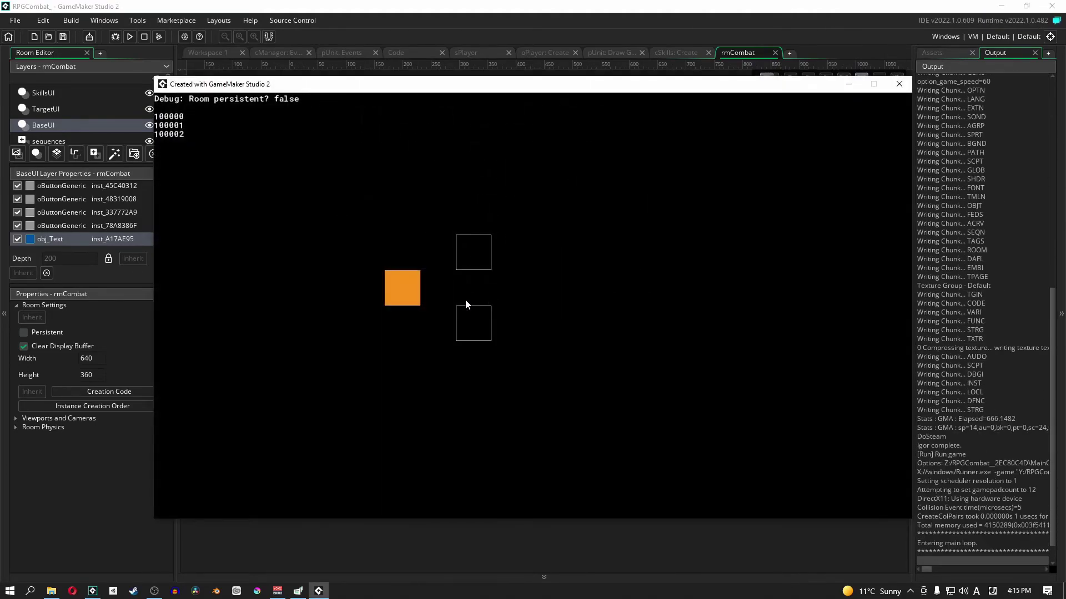
pyautogui.press('Up')
pyautogui.press('Right')
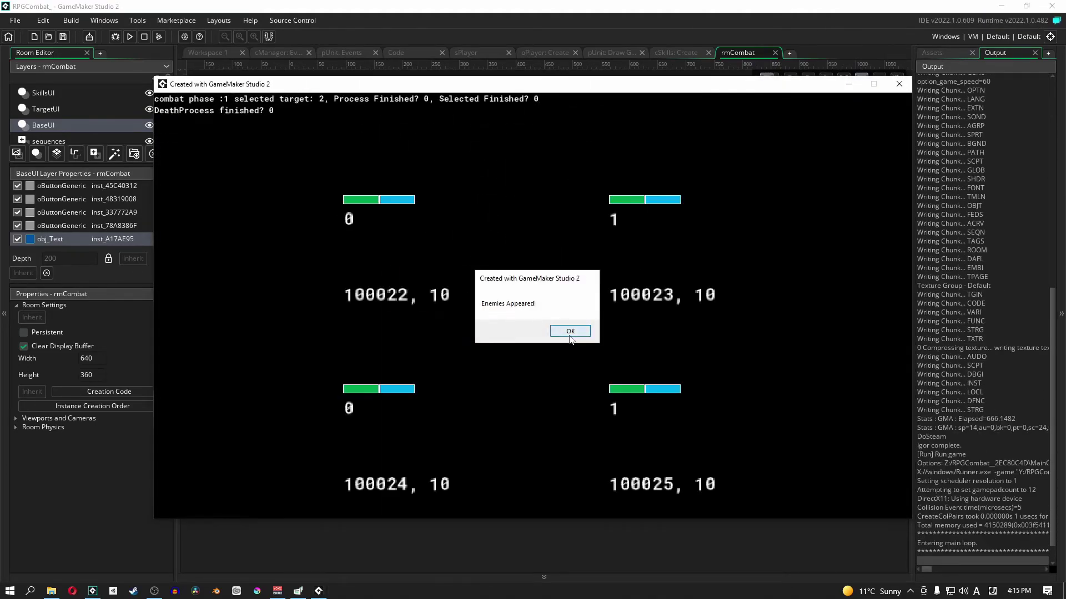
pyautogui.click(570, 333)
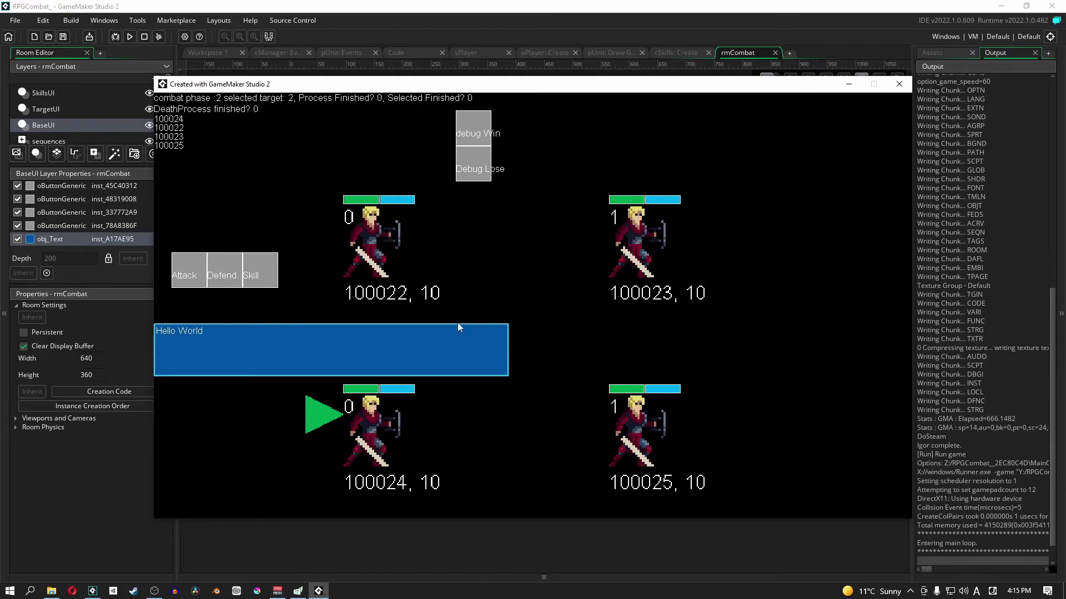
pyautogui.click(249, 347)
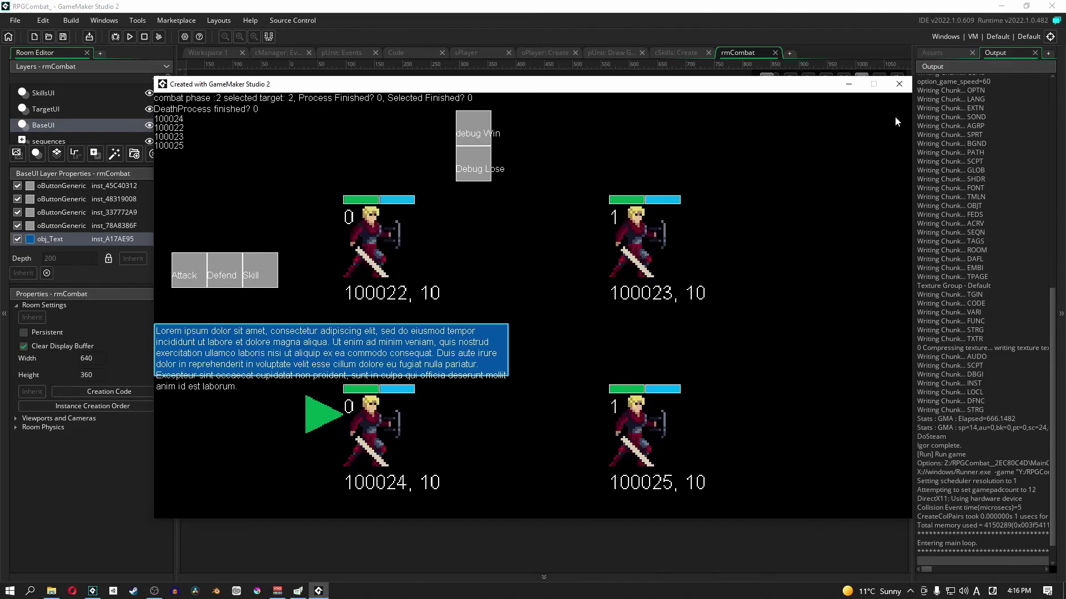
pyautogui.click(899, 84)
pyautogui.click(933, 52)
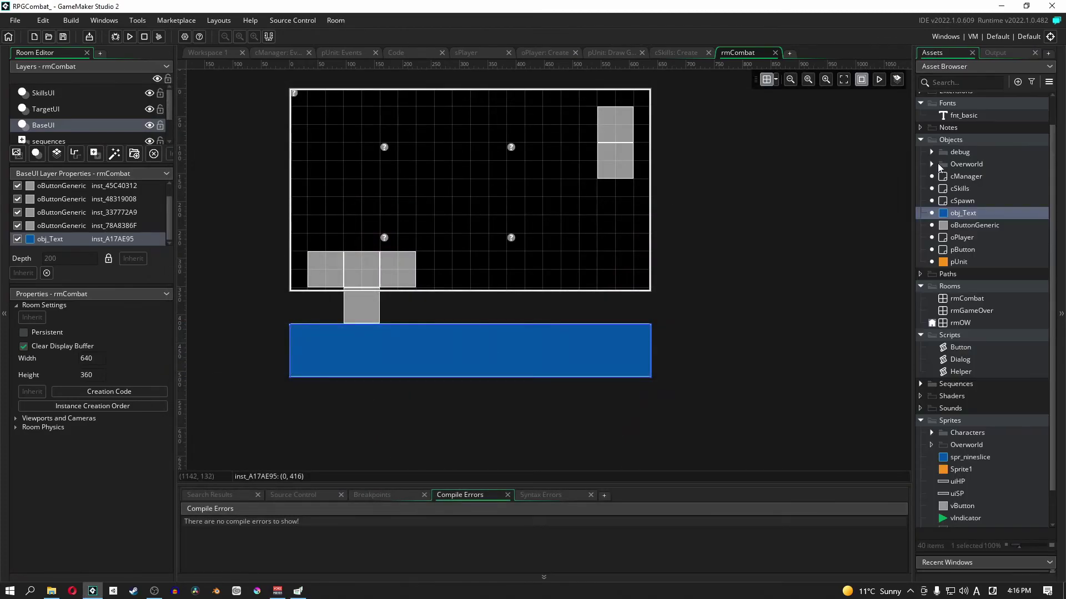
pyautogui.click(951, 117)
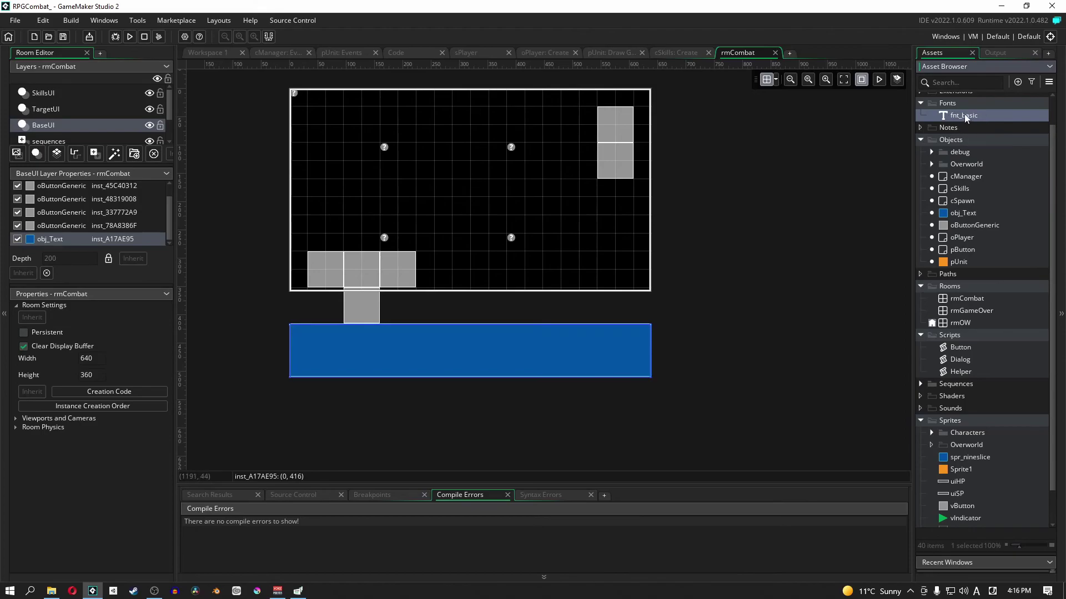